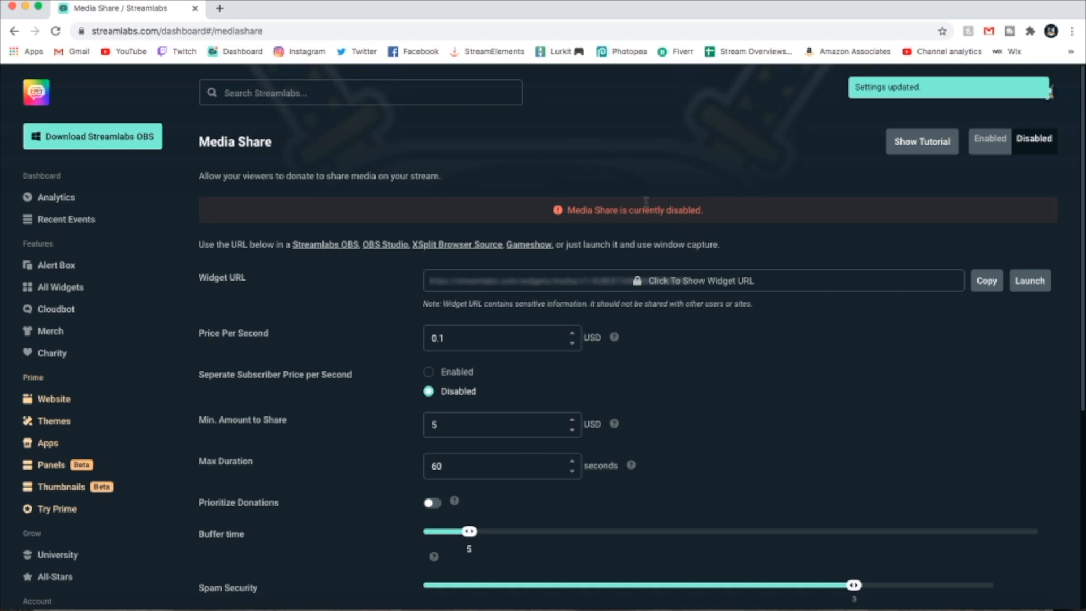
Enable the separate subscriber price per second in the Media Share settings.
scroll(658, 248, down, 3)
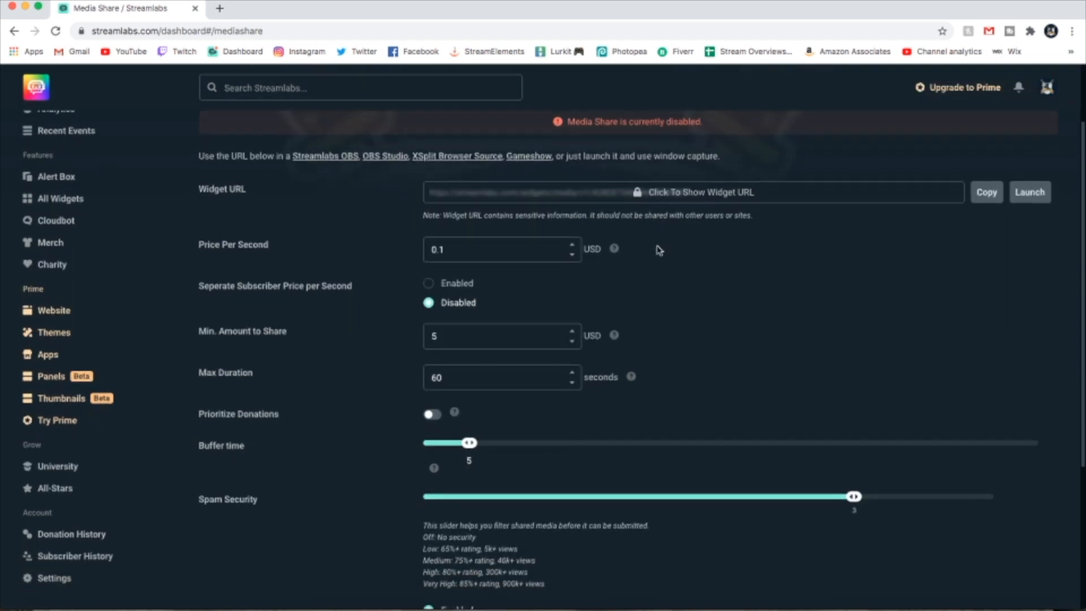
scroll(657, 313, down, 7)
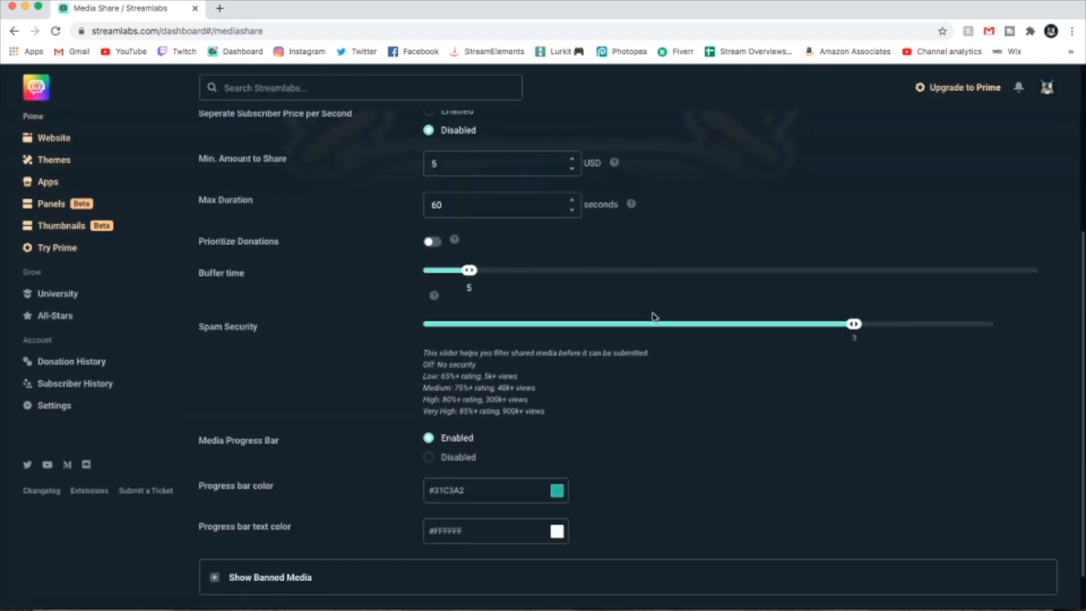
scroll(654, 318, up, 7)
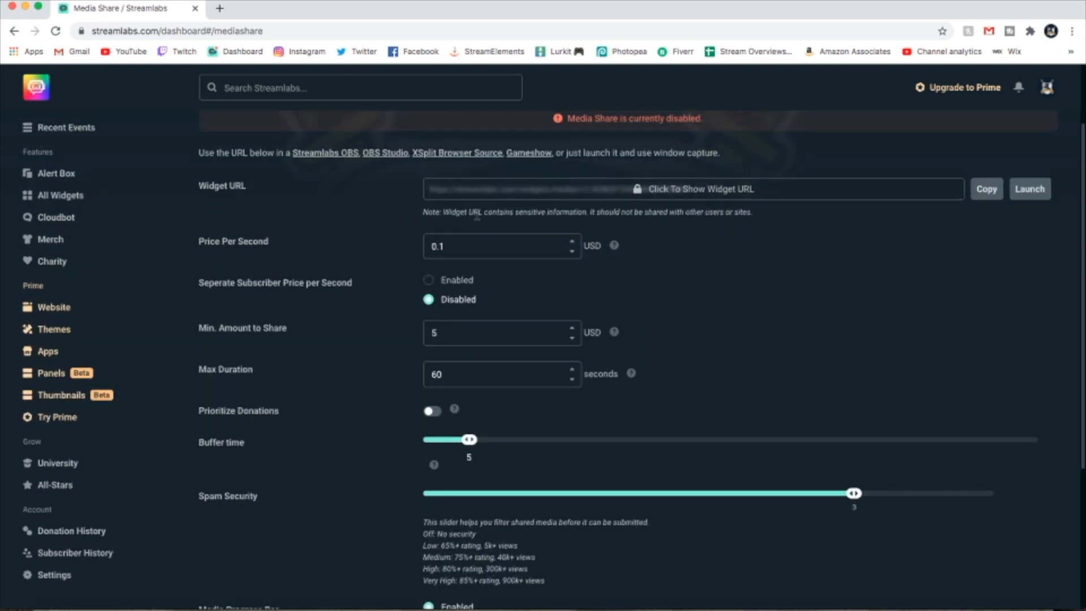
click(428, 281)
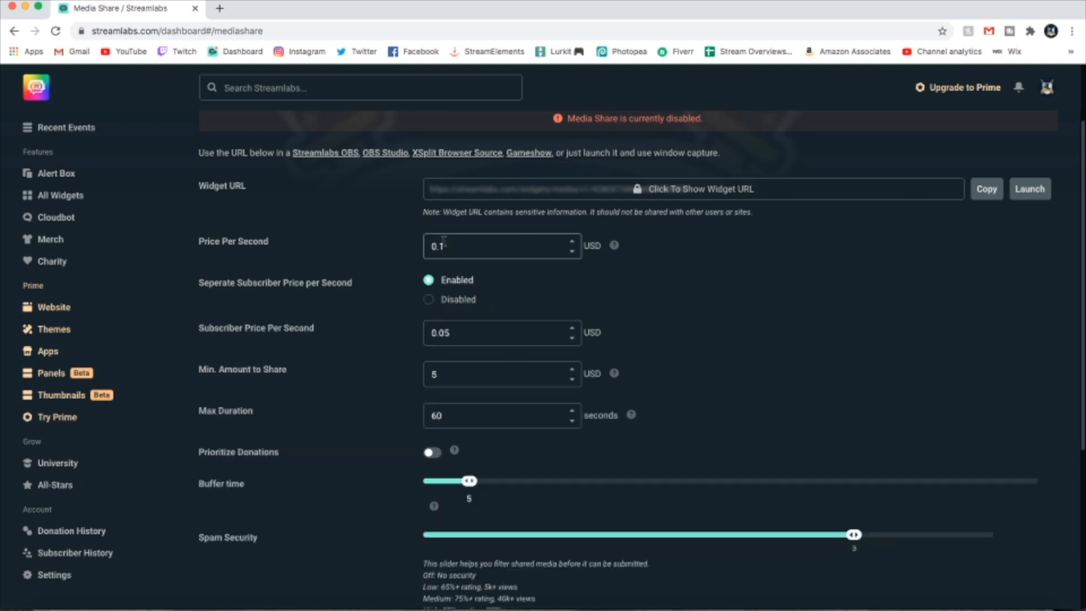
Enable Media Share and dismiss the getting-started guide.
scroll(608, 292, up, 2)
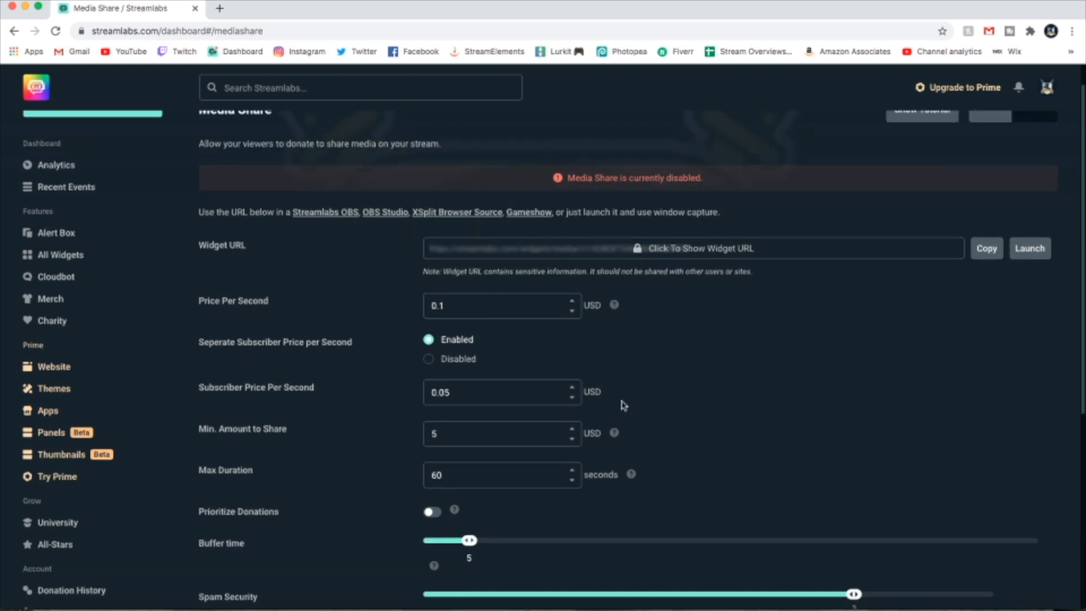
scroll(662, 361, up, 1)
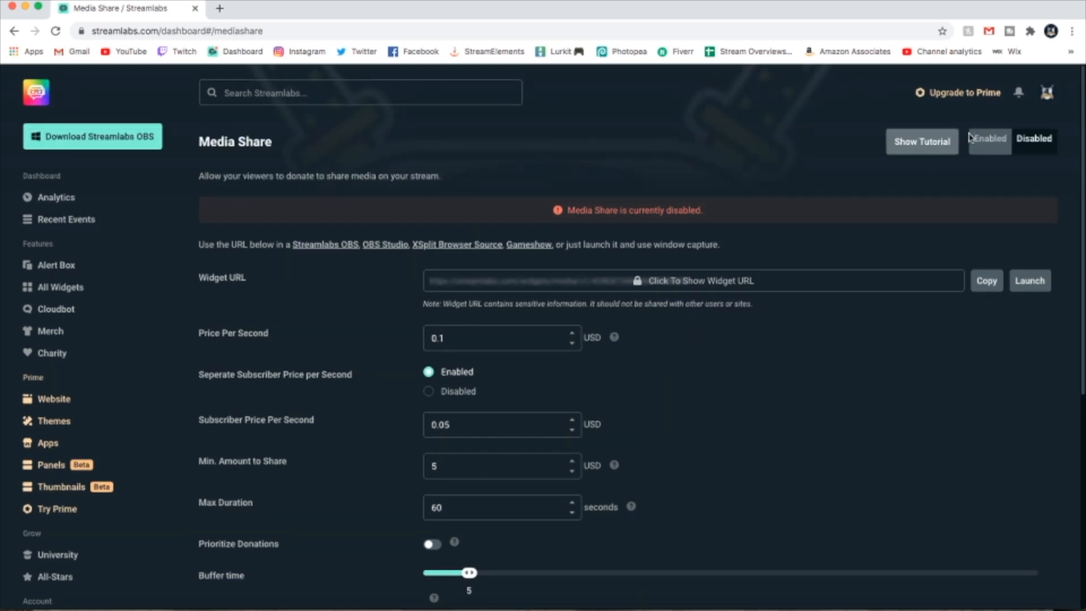
click(991, 141)
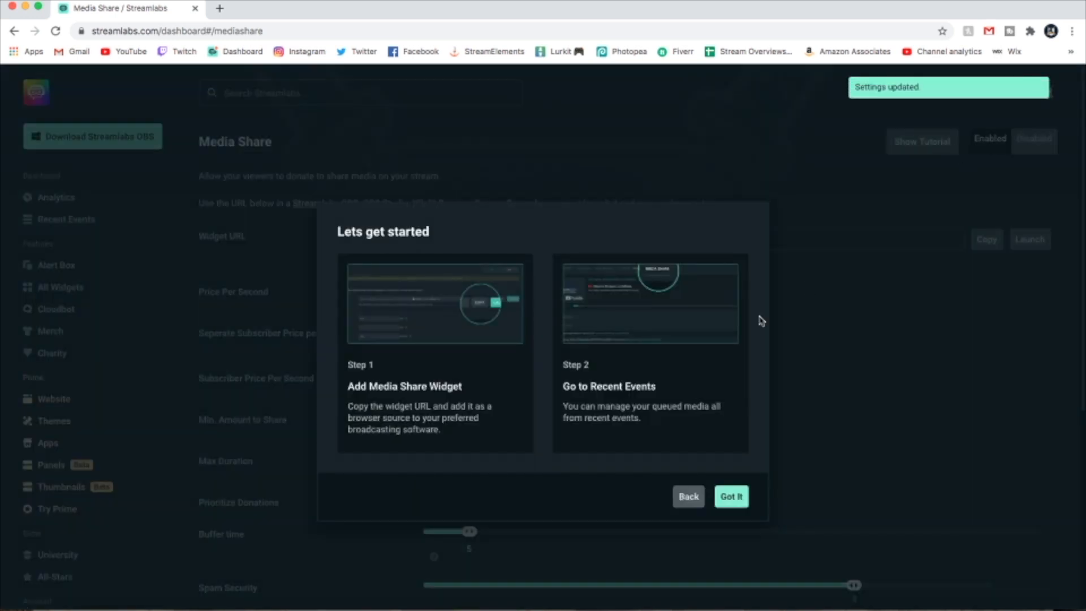
click(740, 498)
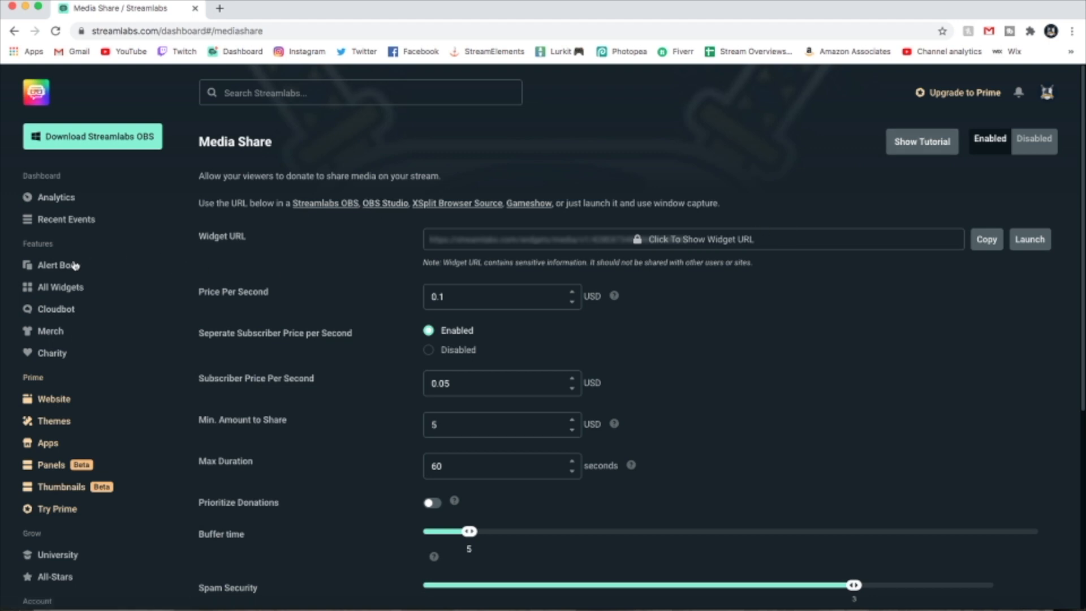
Open the Media Share section of Recent Events, check the previous media and return to the current queue.
click(71, 220)
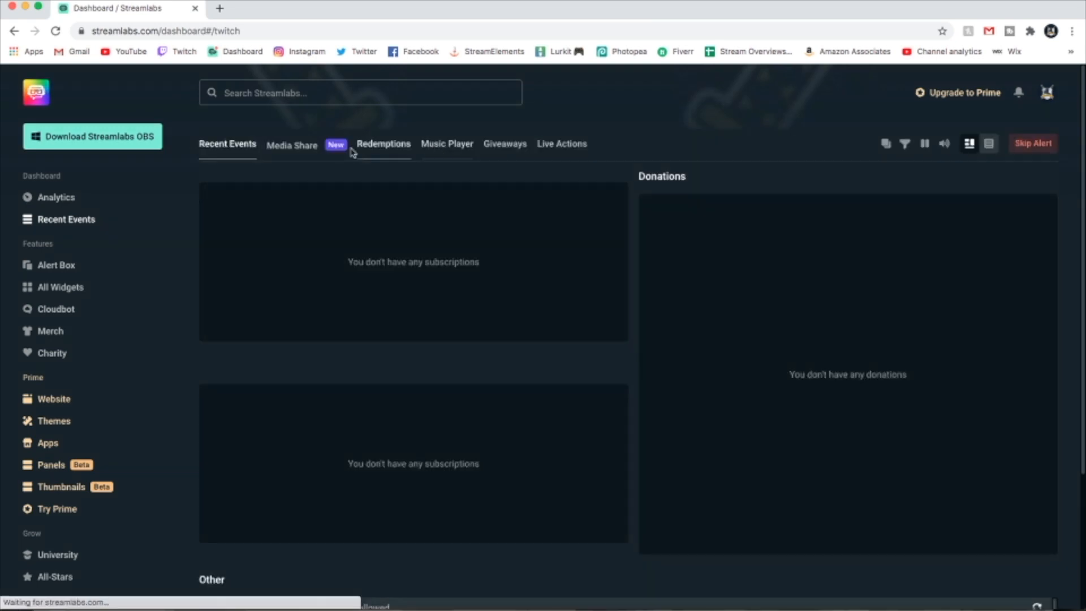
click(297, 147)
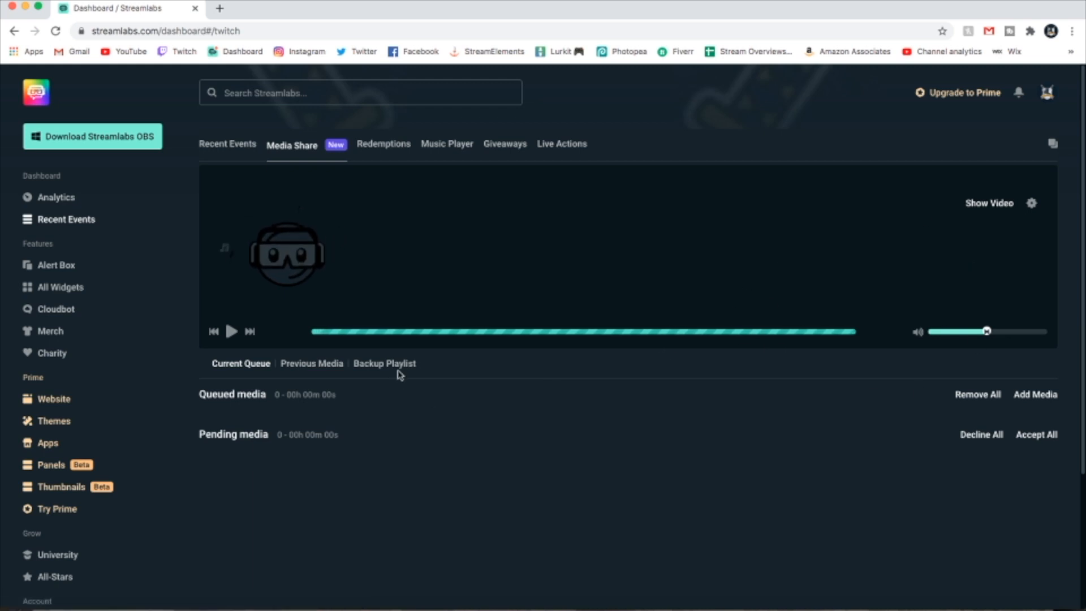
click(316, 365)
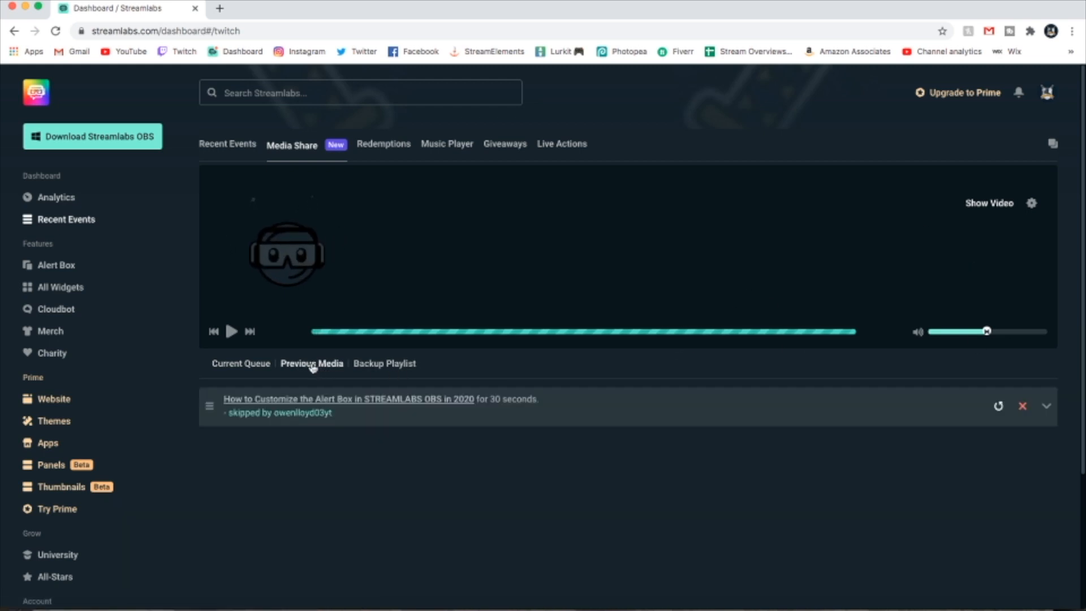
click(254, 365)
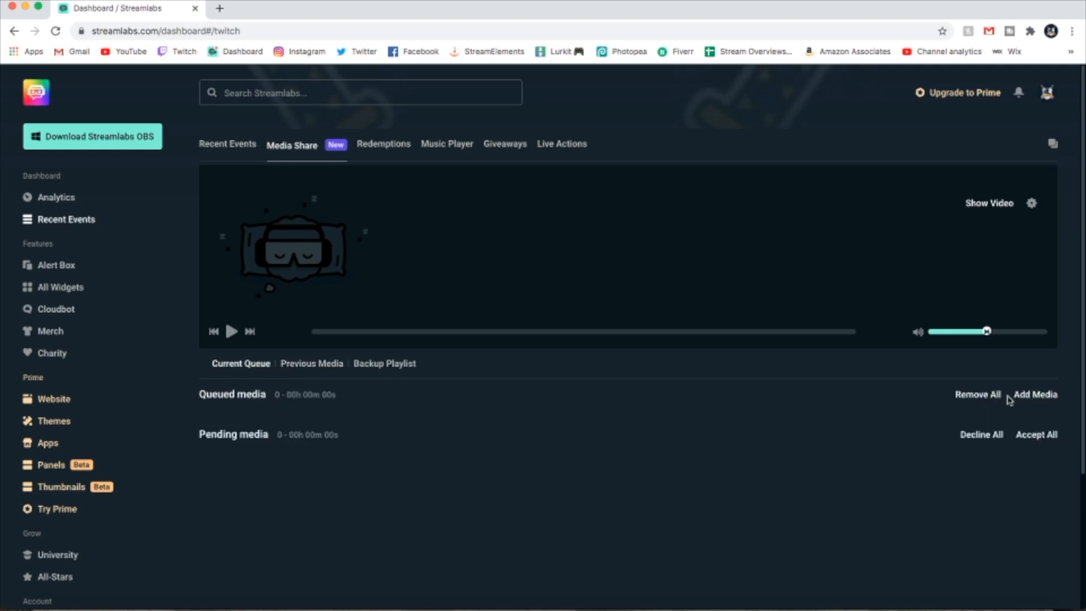
click(1035, 396)
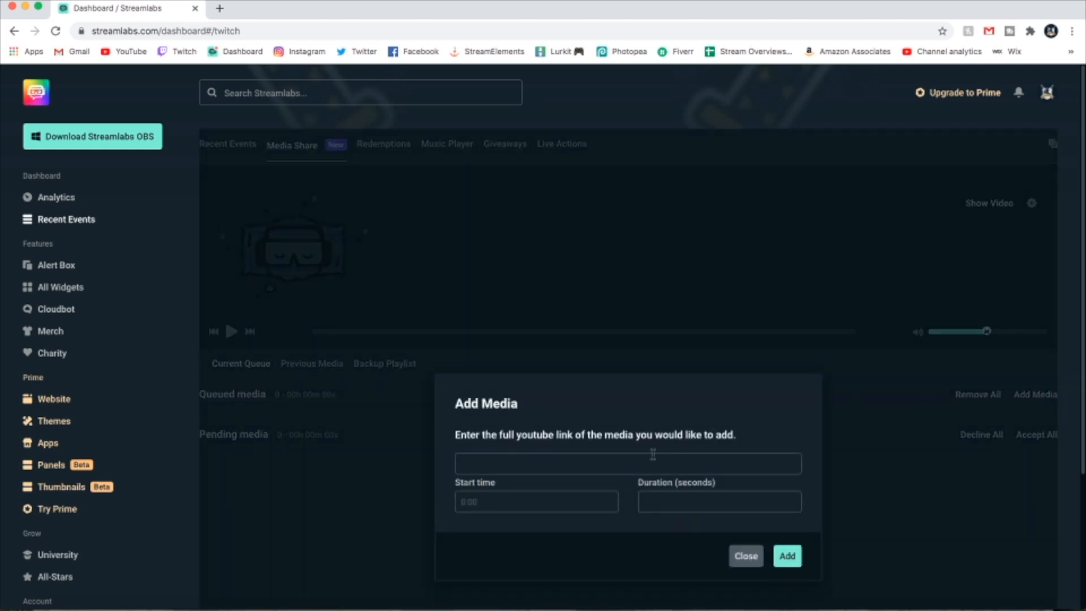
text(https://youtu.be/qcY5HTdoj-o)
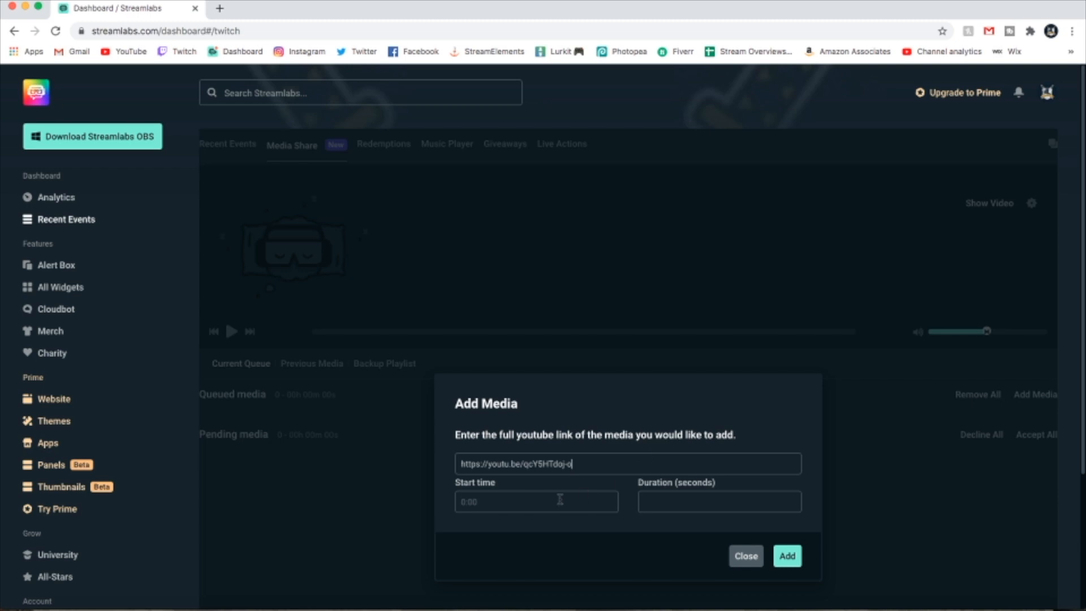
text(0)
click(690, 505)
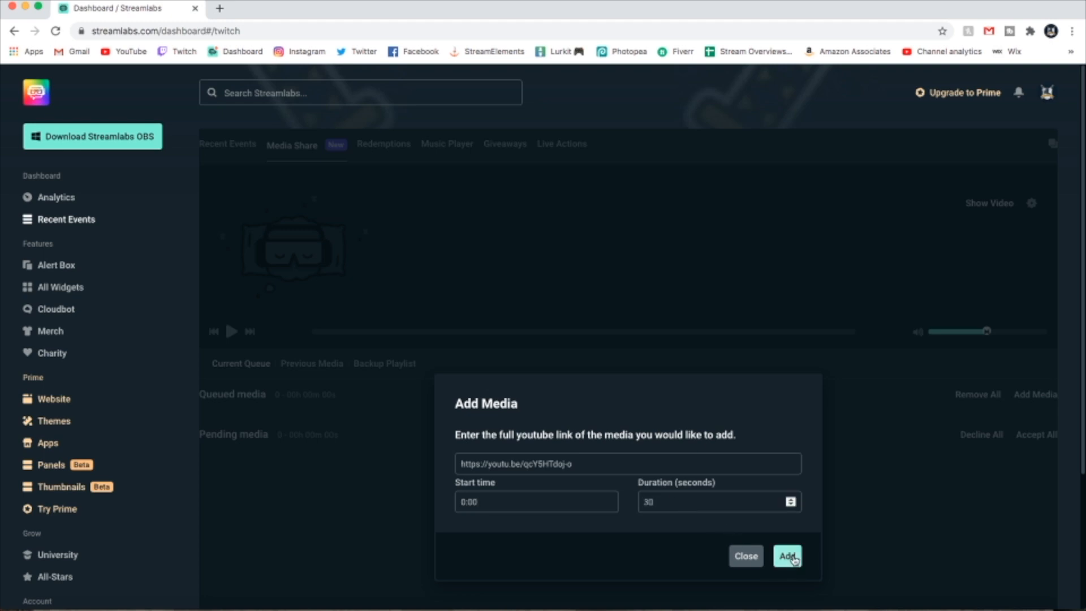
click(793, 557)
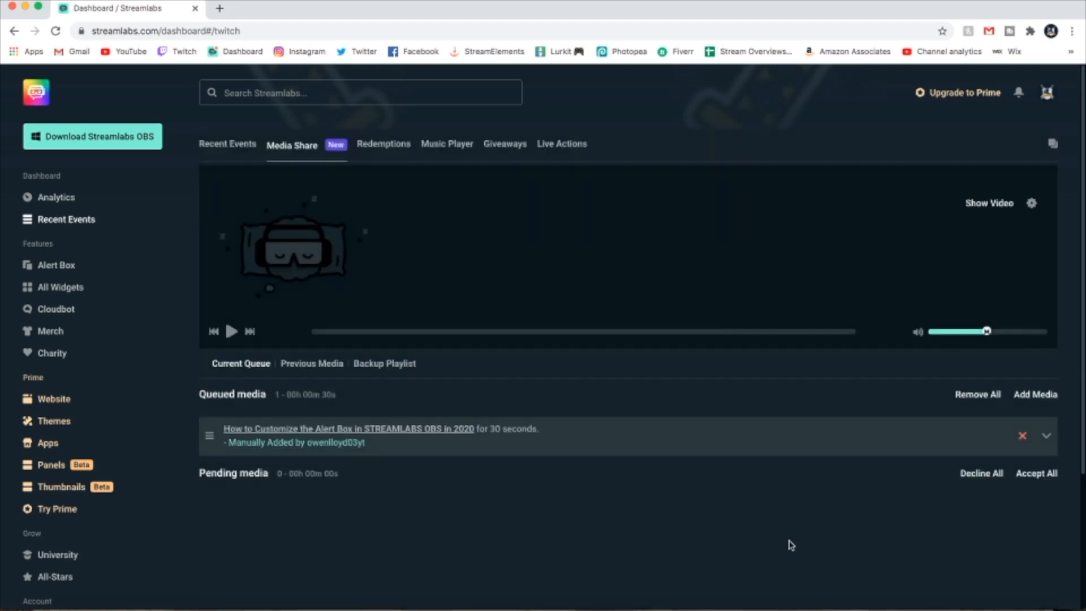
Open the full Media Share settings from the media player's options.
click(1032, 205)
click(962, 248)
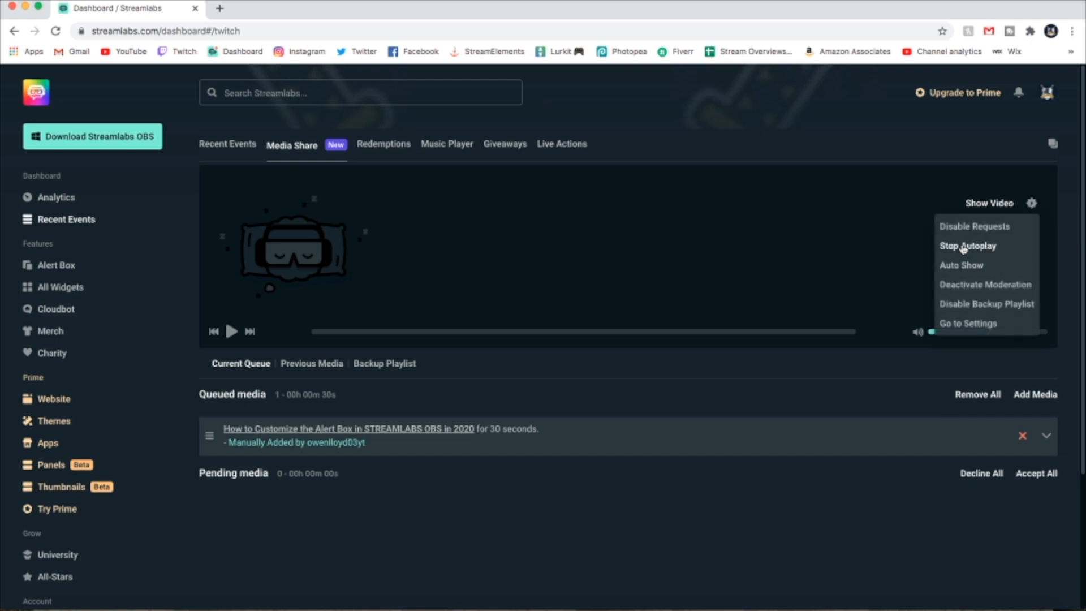
click(968, 323)
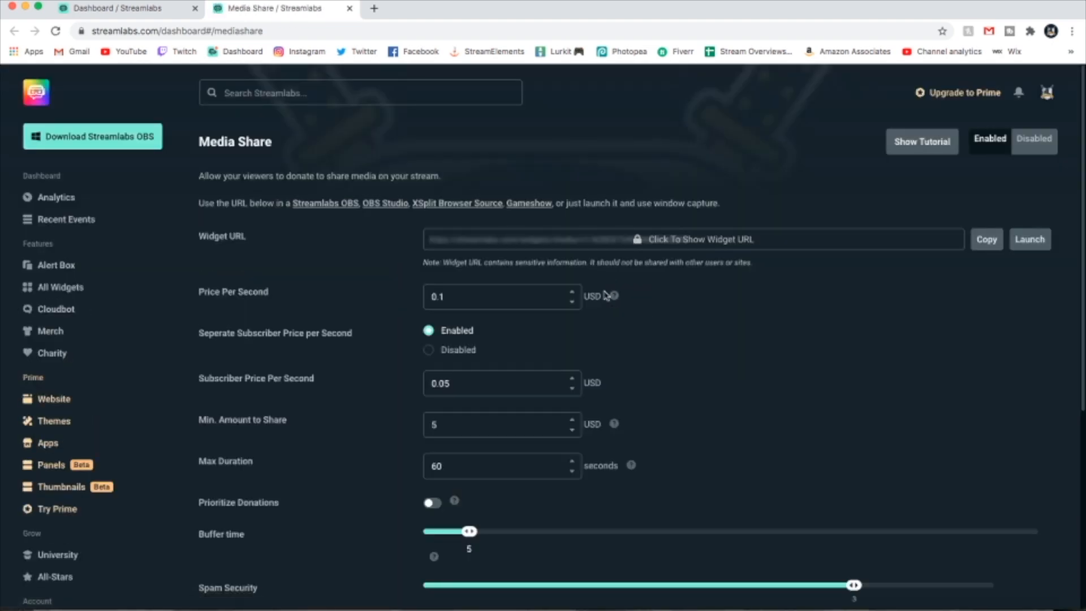
Set the Media Share price per second to 0.1 USD.
scroll(619, 313, down, 3)
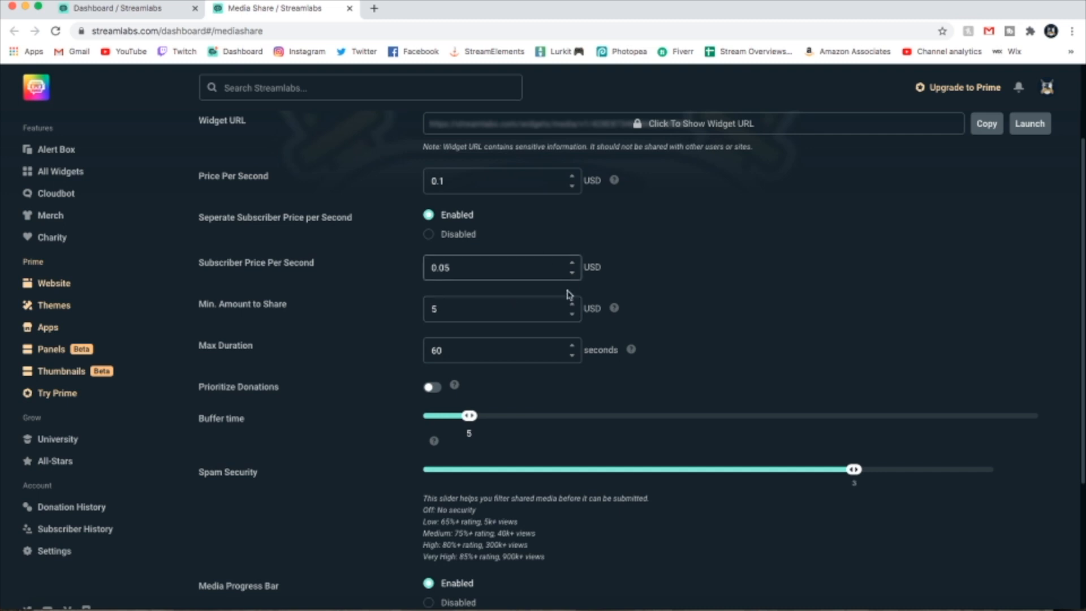
click(510, 188)
scroll(511, 187, down, 1)
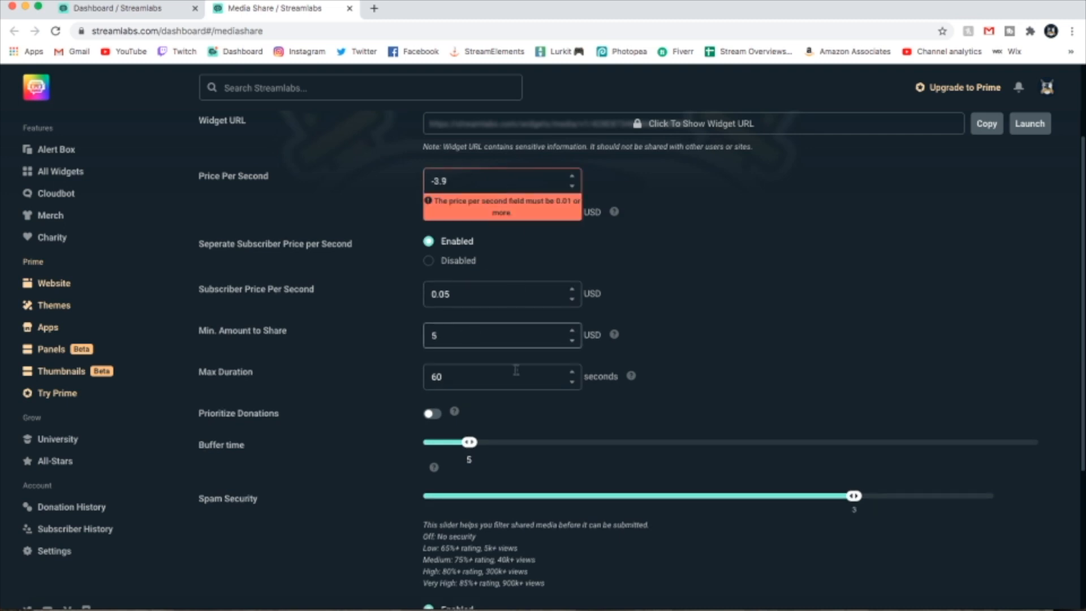
scroll(602, 274, up, 1)
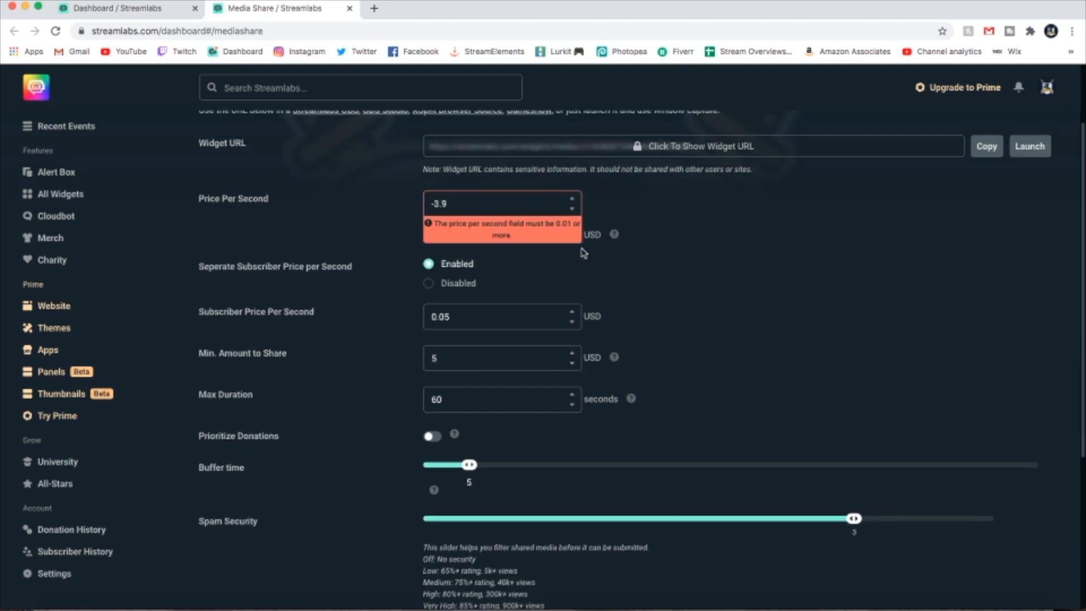
click(510, 205)
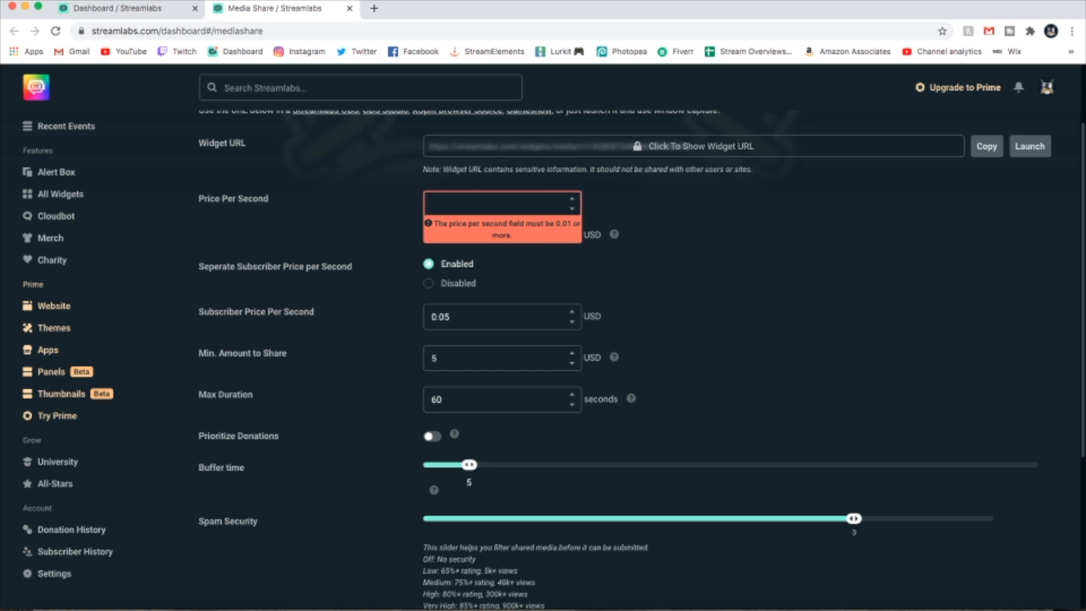
text(0.1)
click(800, 309)
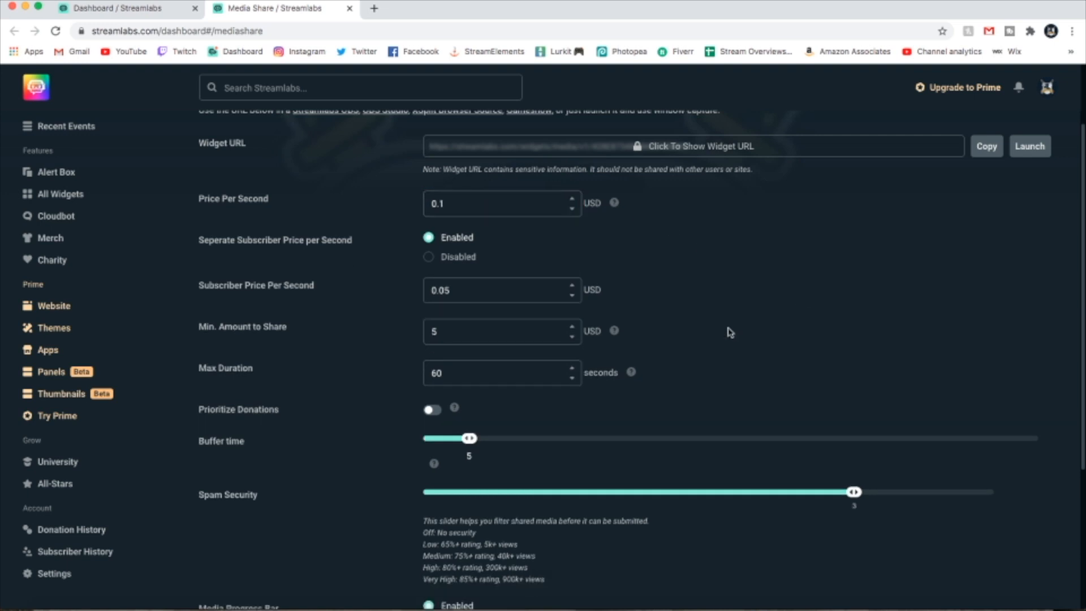
Undo the stray change to the minimum amount to share and save the Media Share settings.
scroll(729, 331, down, 3)
scroll(730, 332, down, 1)
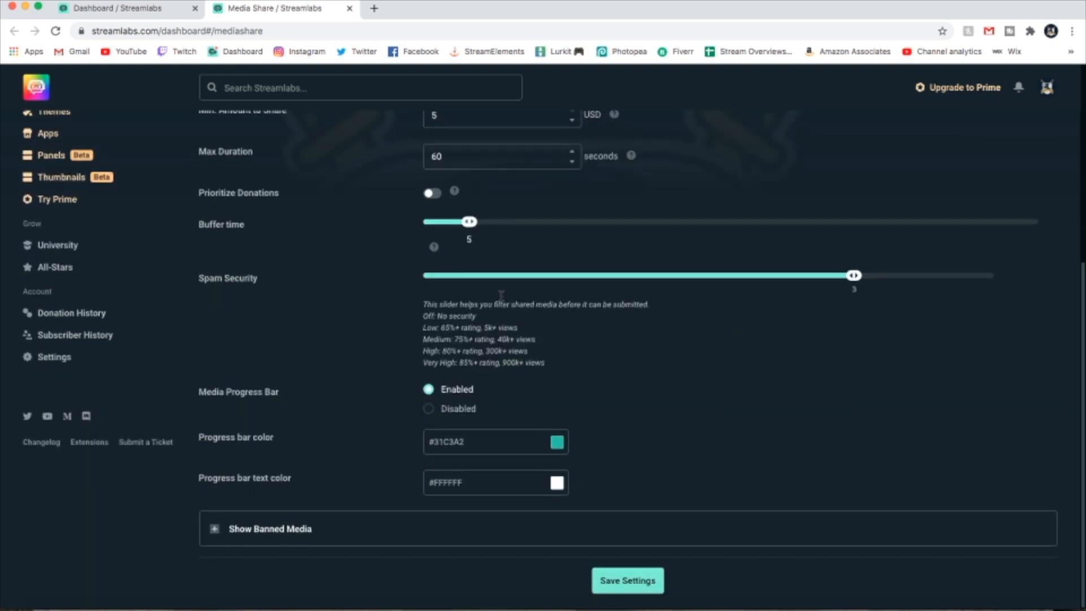
scroll(425, 490, up, 1)
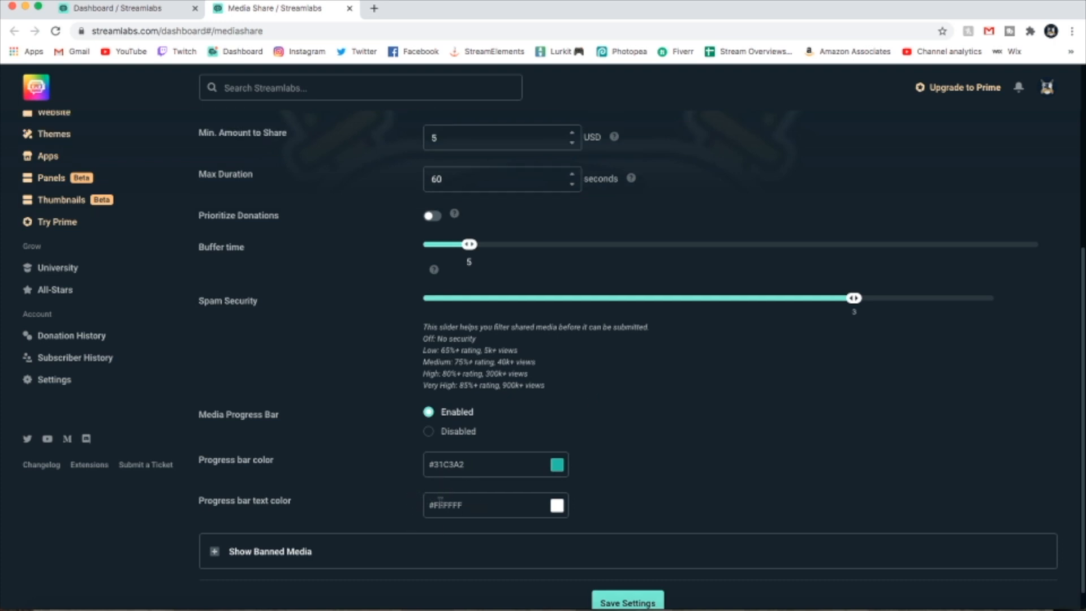
scroll(447, 363, up, 5)
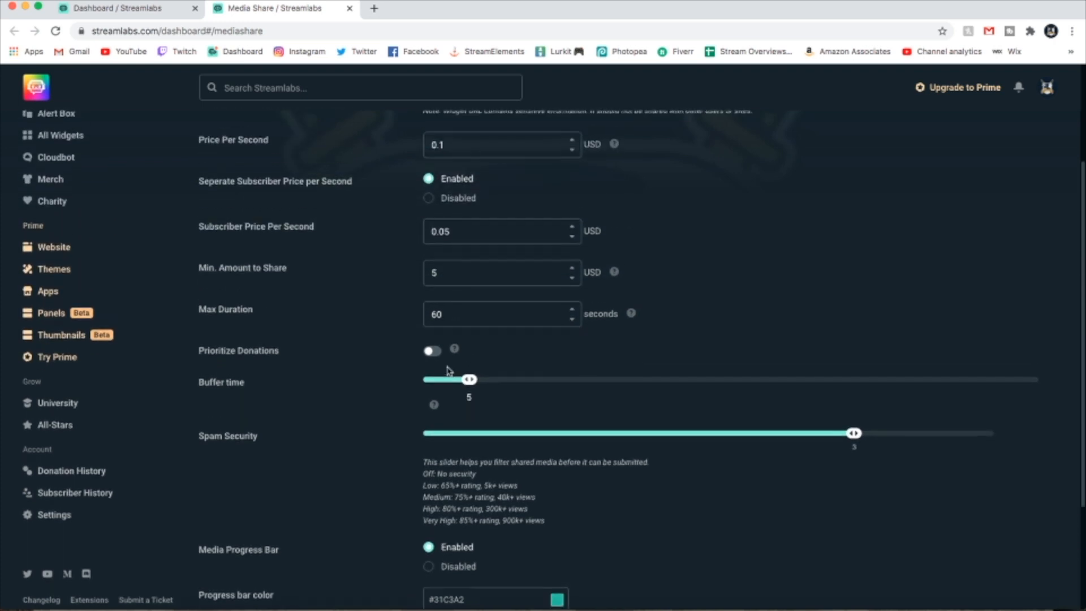
text(22)
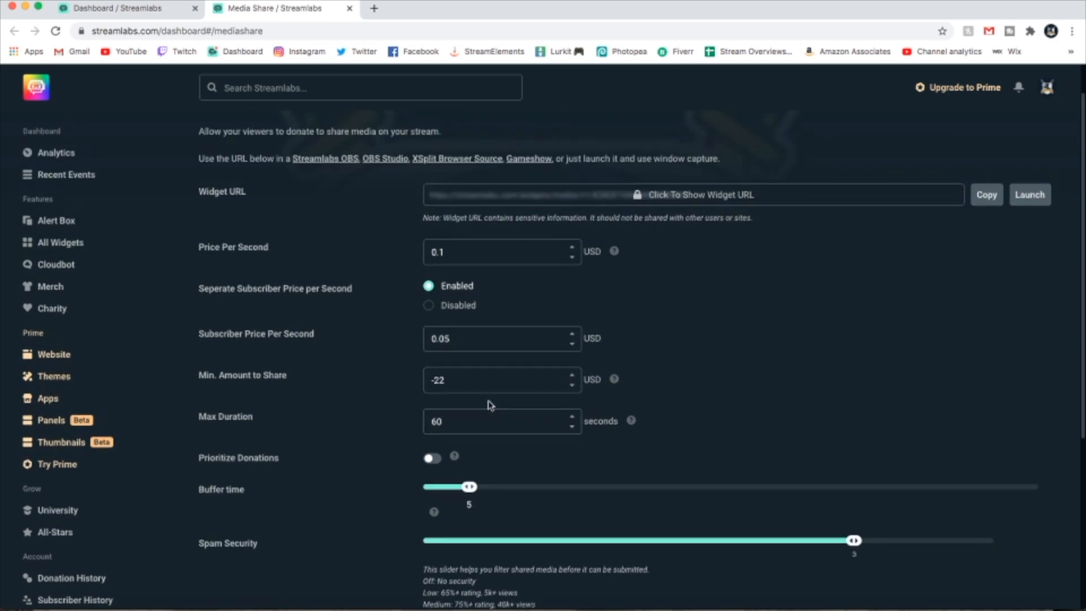
key(super+z)
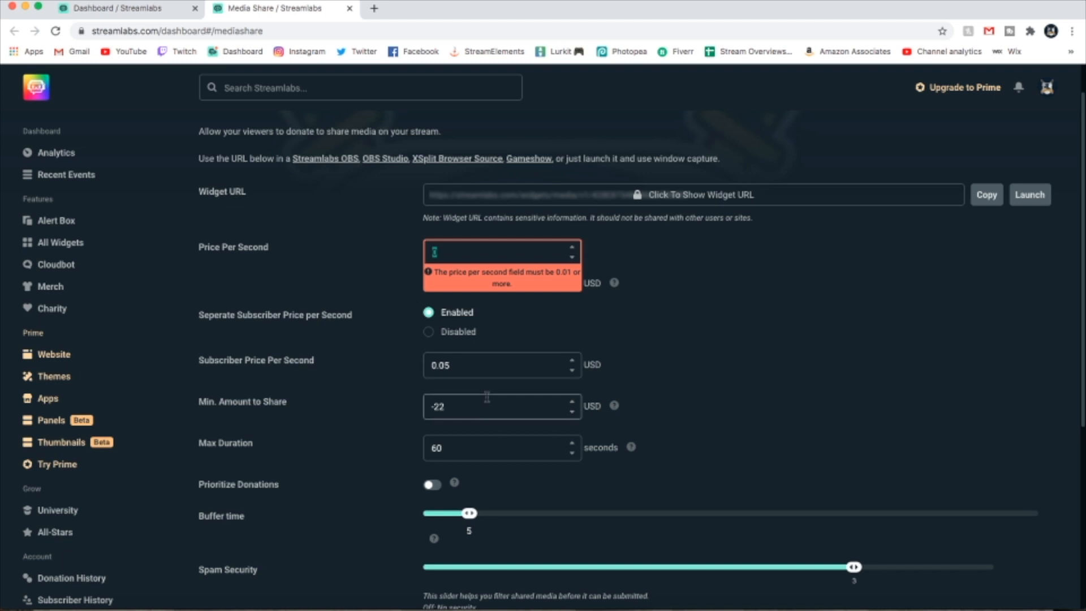
scroll(723, 371, down, 6)
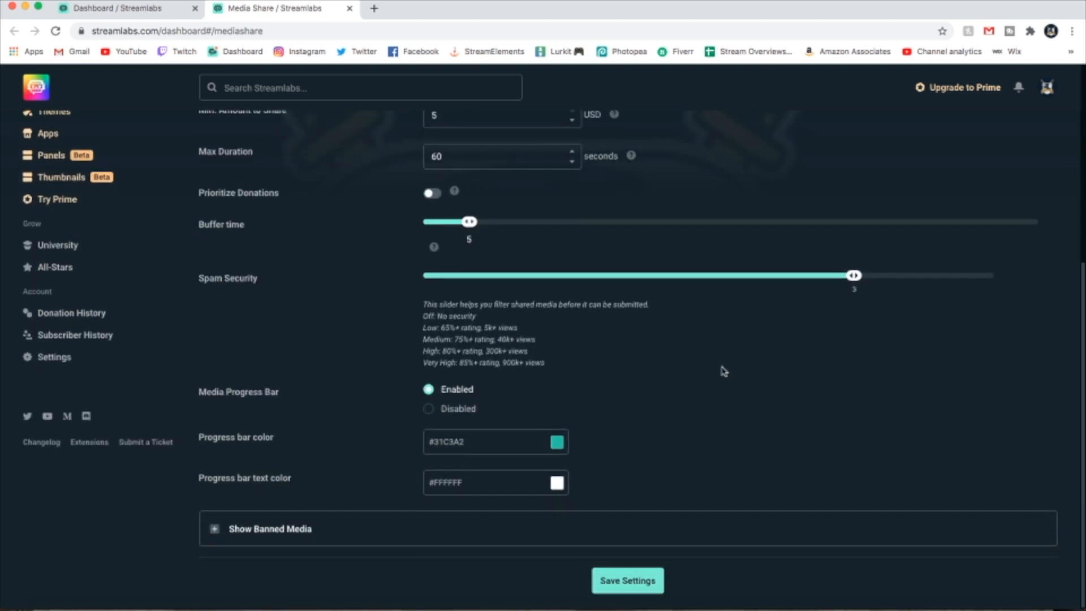
click(645, 582)
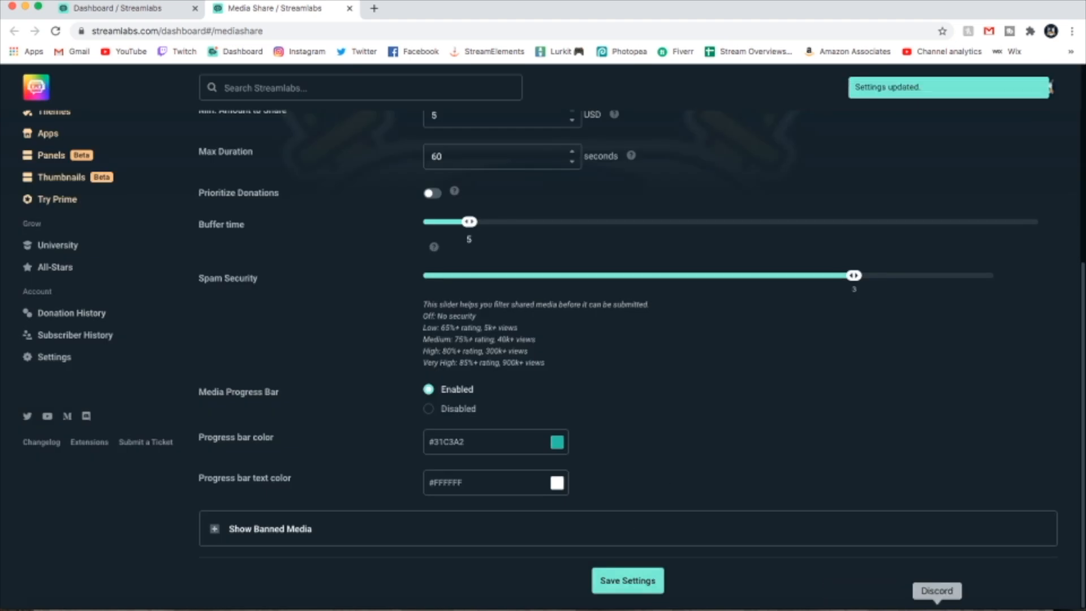
Switch to Streamlabs OBS and add a Media Share widget source named Media Share to the scene.
click(915, 608)
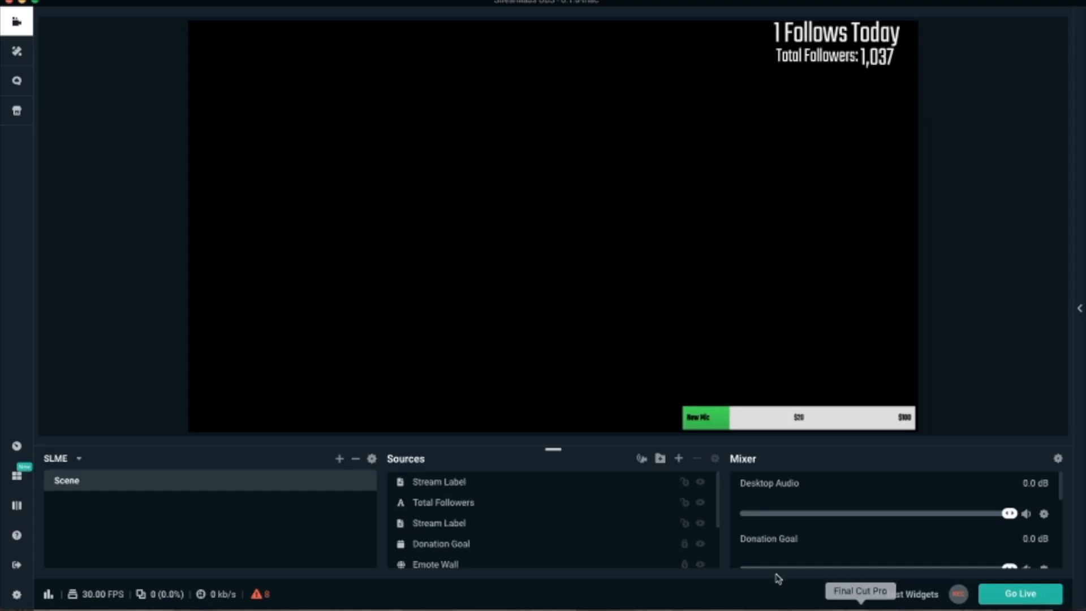
click(680, 459)
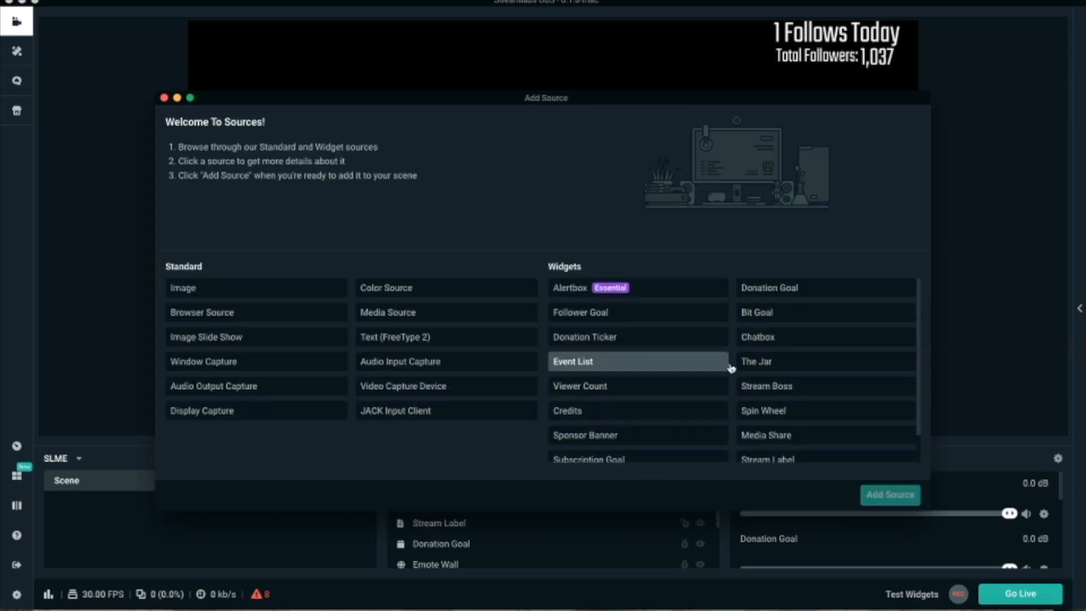
scroll(736, 383, down, 2)
click(763, 403)
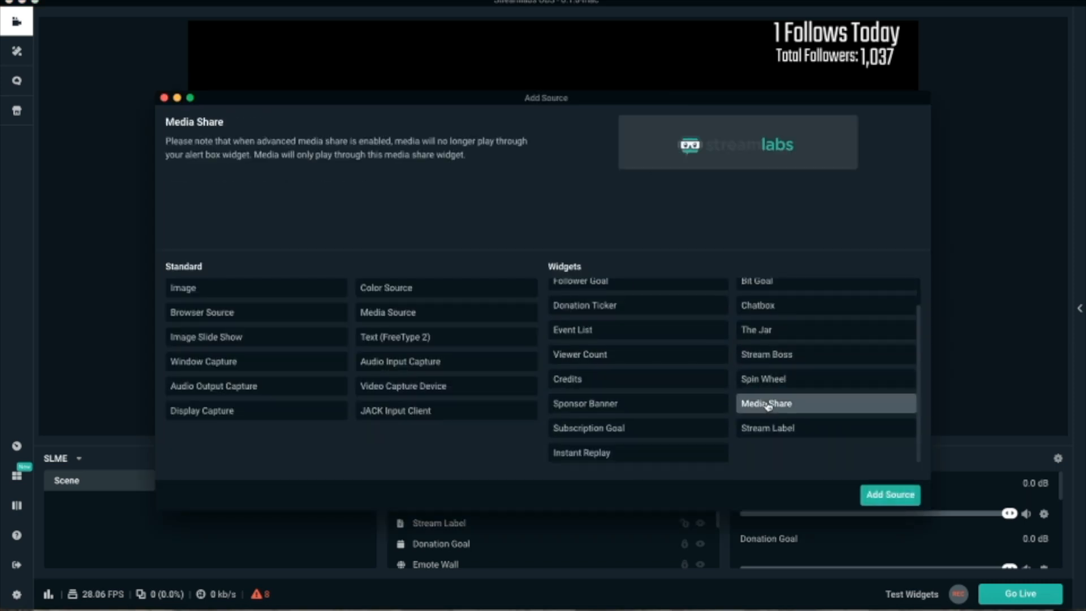
click(890, 495)
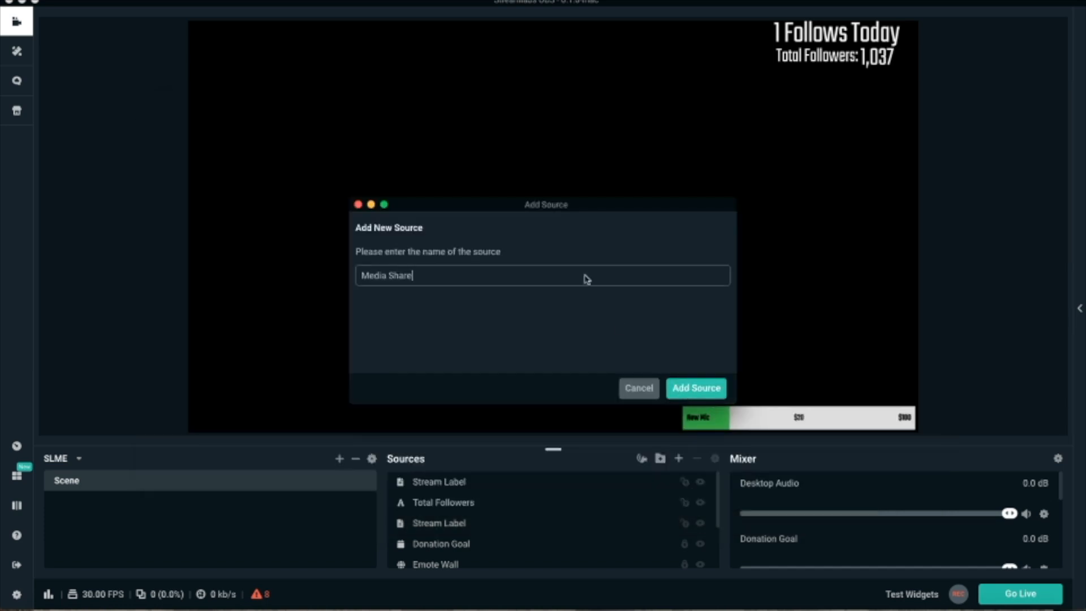
click(686, 387)
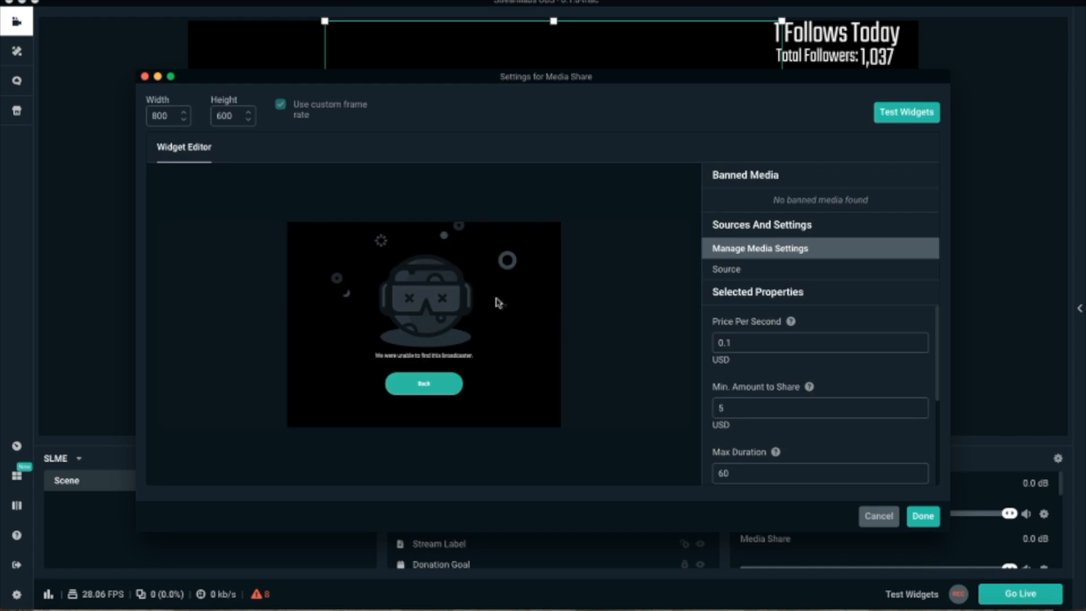
Review the Media Share widget's media settings and source properties, and close the widget settings.
scroll(783, 348, down, 5)
scroll(783, 348, up, 5)
click(777, 269)
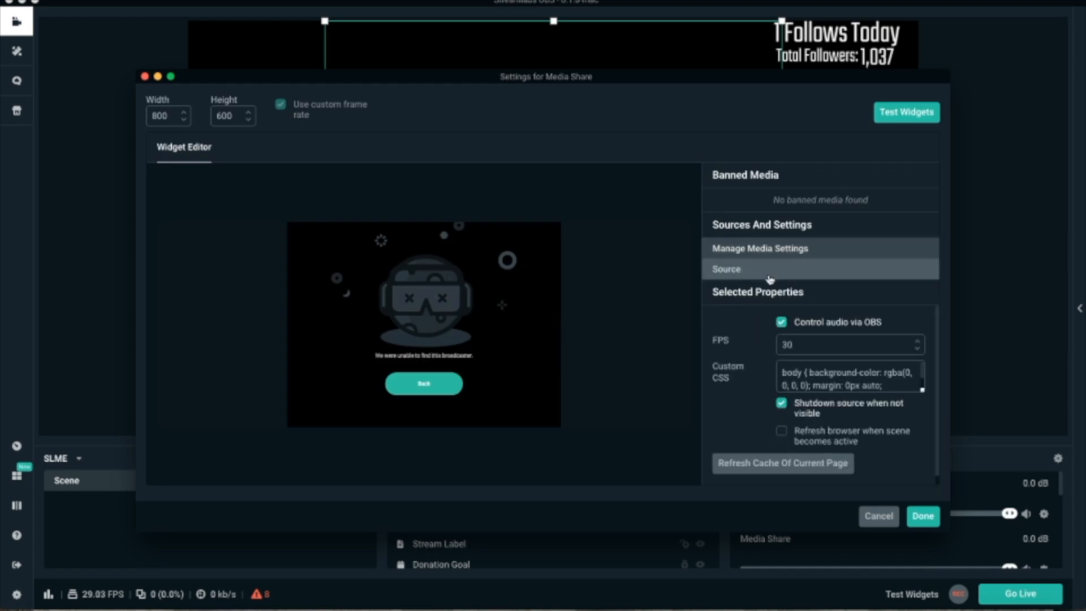
scroll(766, 389, down, 1)
scroll(766, 389, up, 1)
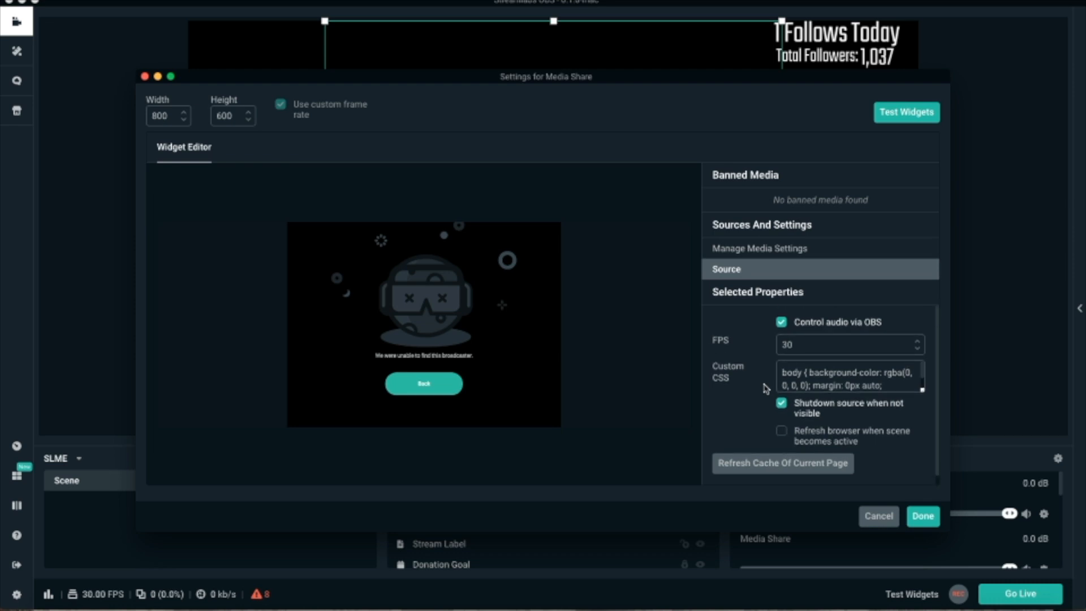
click(924, 516)
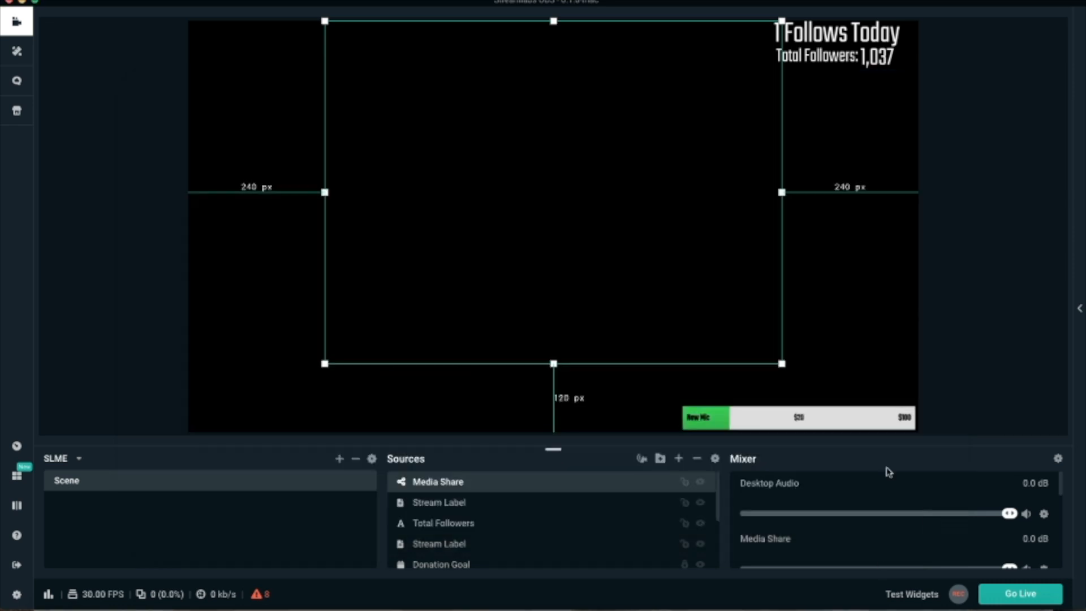
Shrink the Media Share source and place it at the scene's lower centre, about 385 px from the left edge and 355 px from the top.
drag(732, 189, 728, 258)
drag(325, 90, 500, 304)
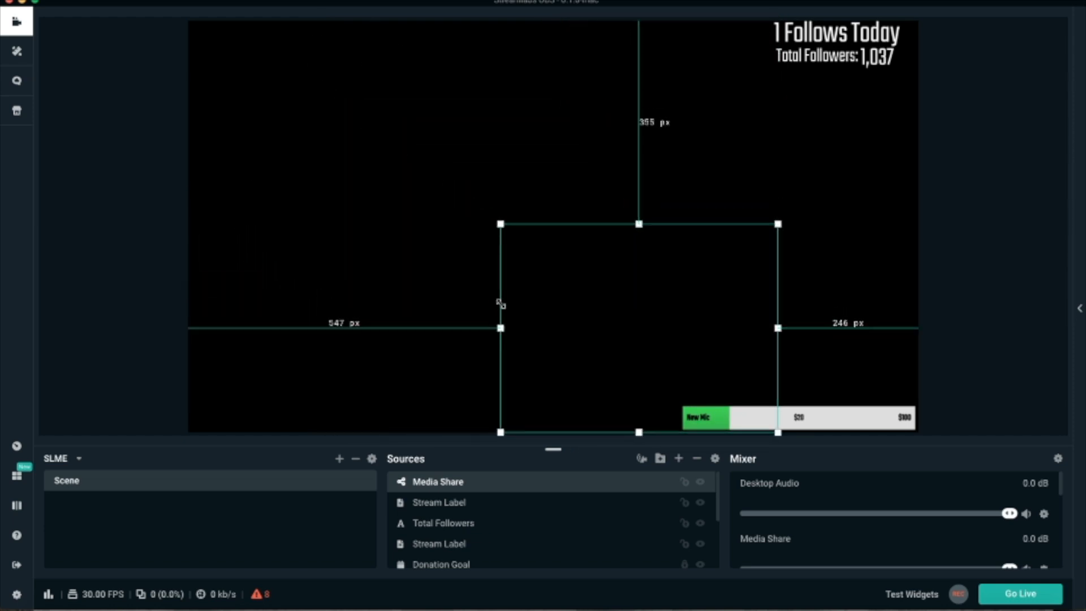
drag(599, 308, 514, 307)
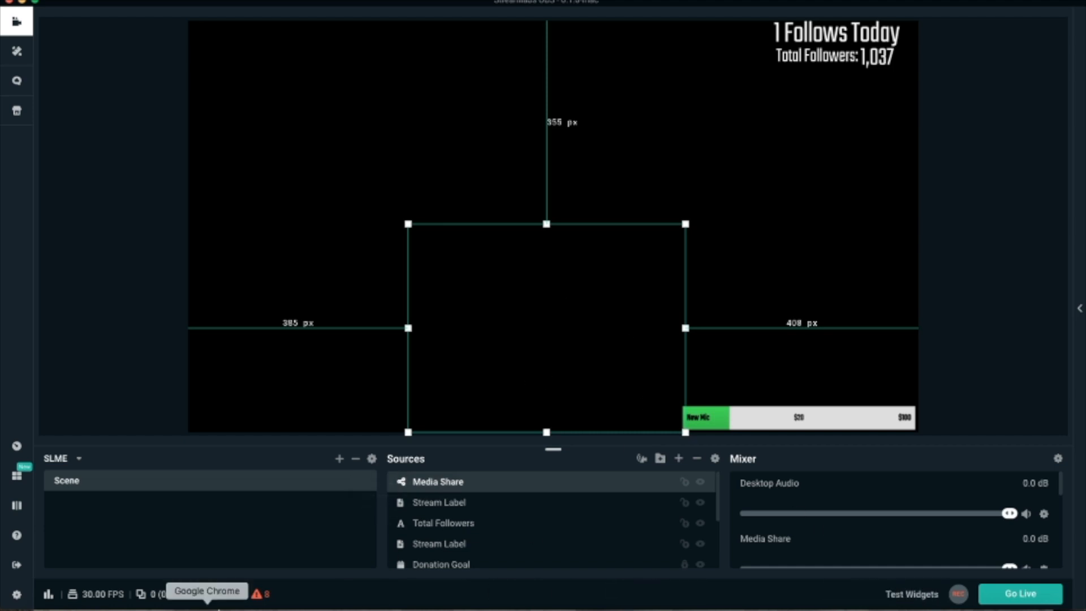
Switch to Chrome, show the queued video from the dashboard's Media Share player, and check it in Streamlabs OBS.
click(207, 607)
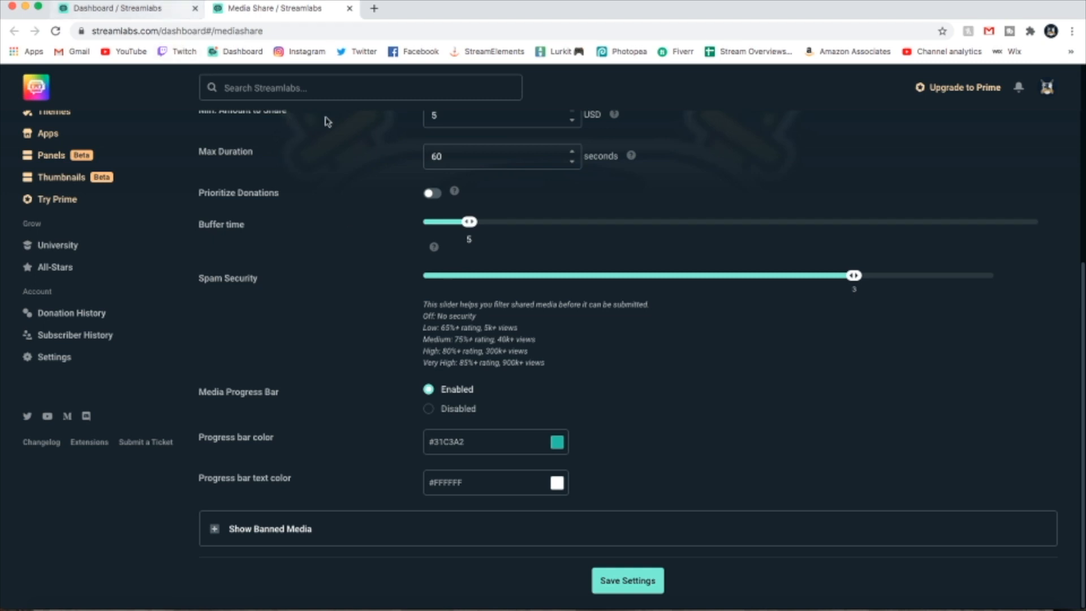
scroll(176, 250, up, 5)
click(90, 219)
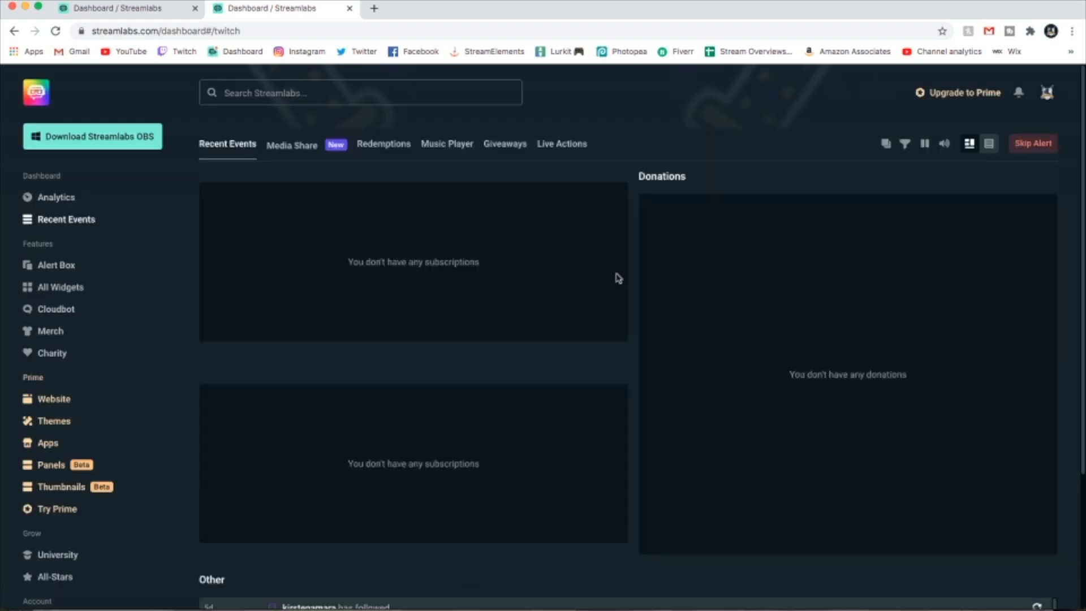
click(305, 145)
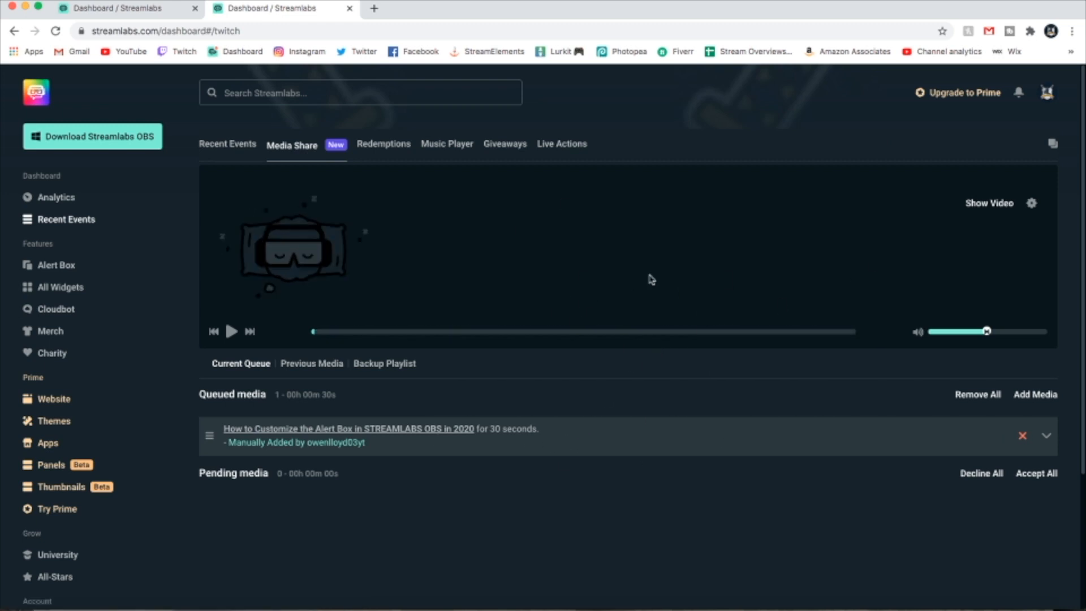
click(988, 202)
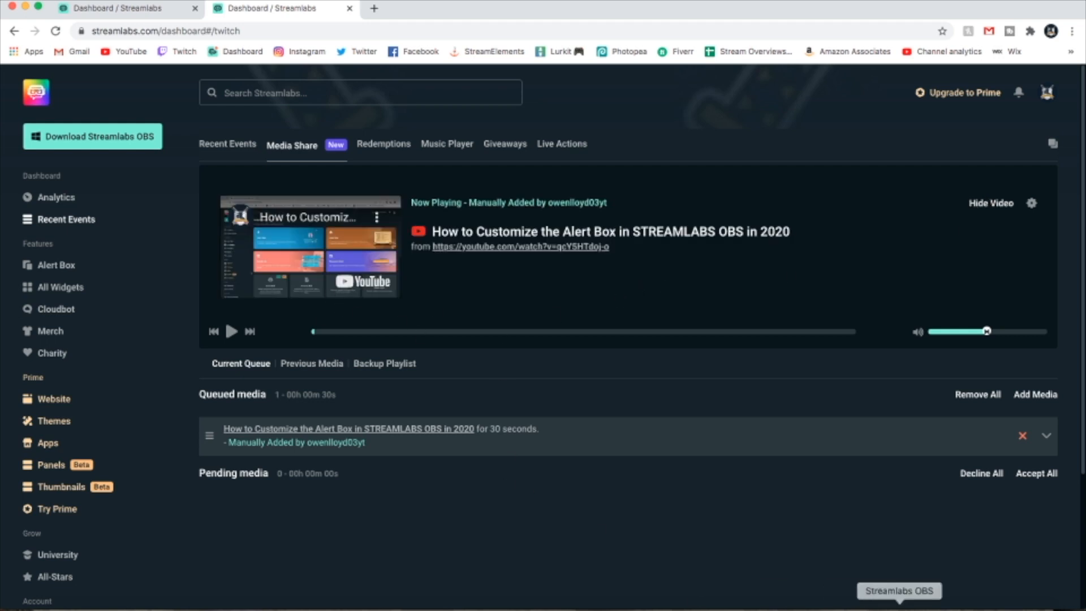
click(899, 604)
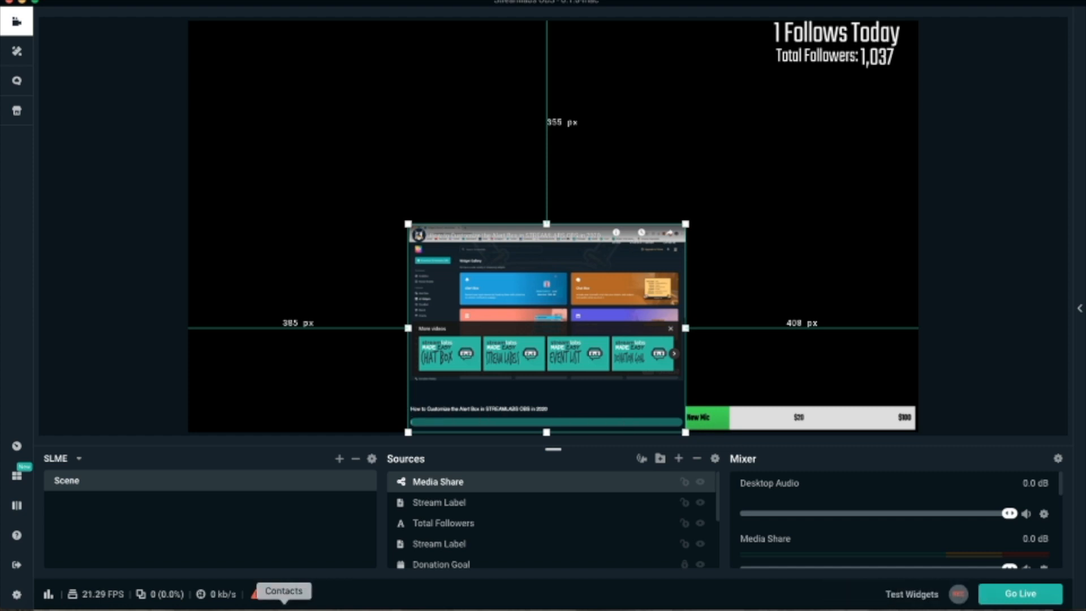
Play the queued video from the Media Share player in Chrome and watch its playback in Streamlabs OBS.
click(208, 604)
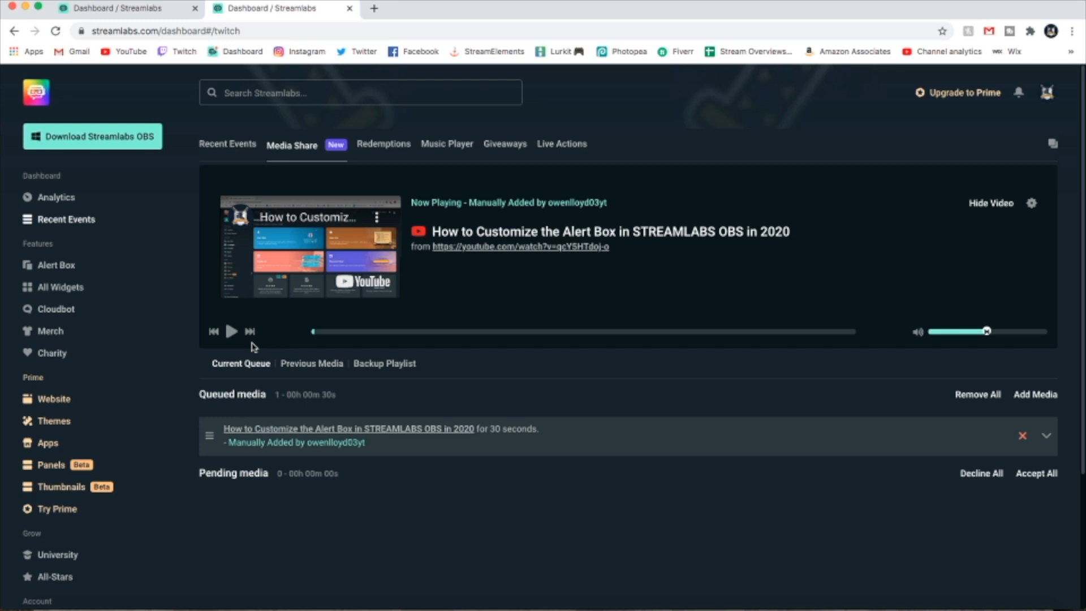
click(231, 331)
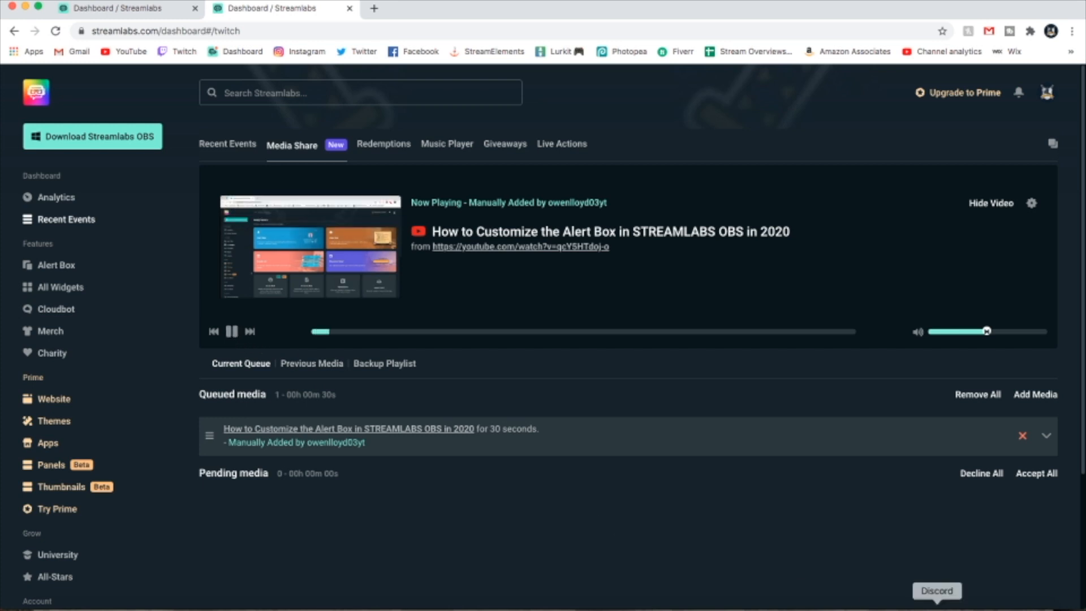
click(899, 607)
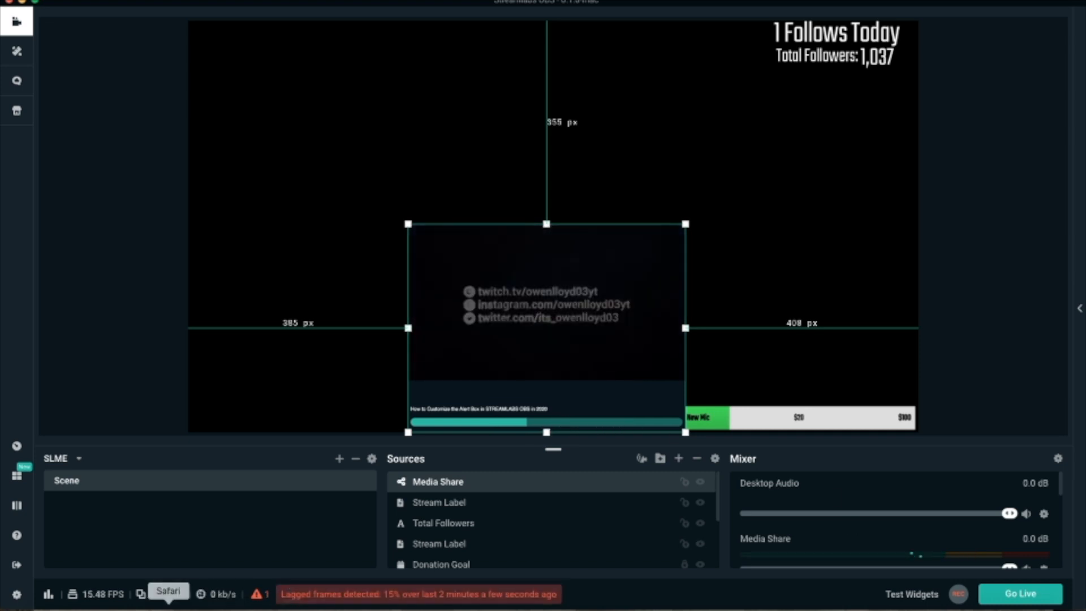
Return to Chrome to pause the shared video, and toggle its on-stream visibility off and back on.
click(209, 608)
click(232, 331)
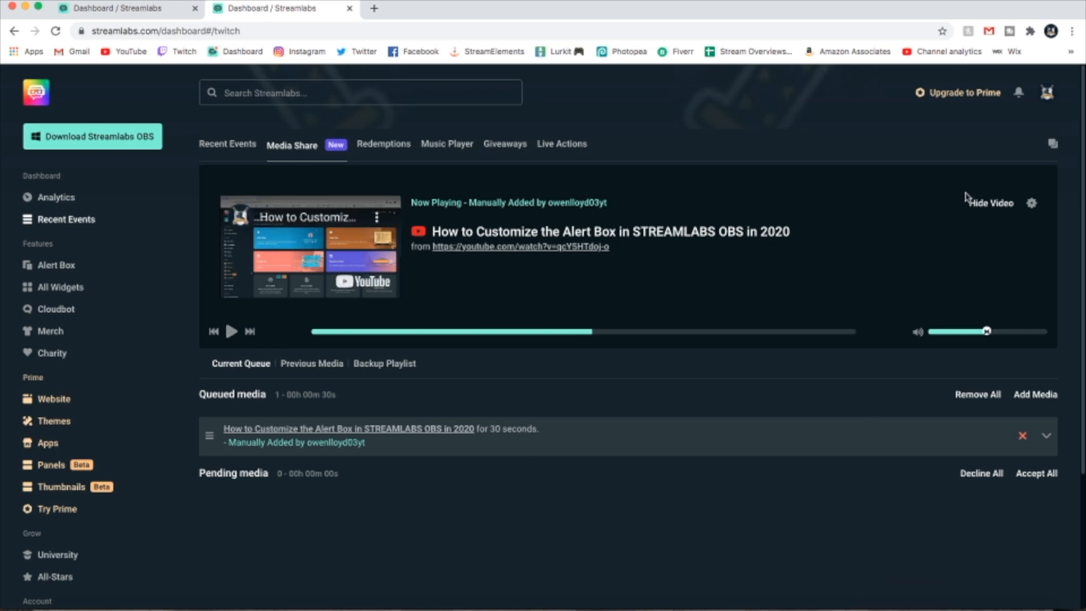
click(989, 202)
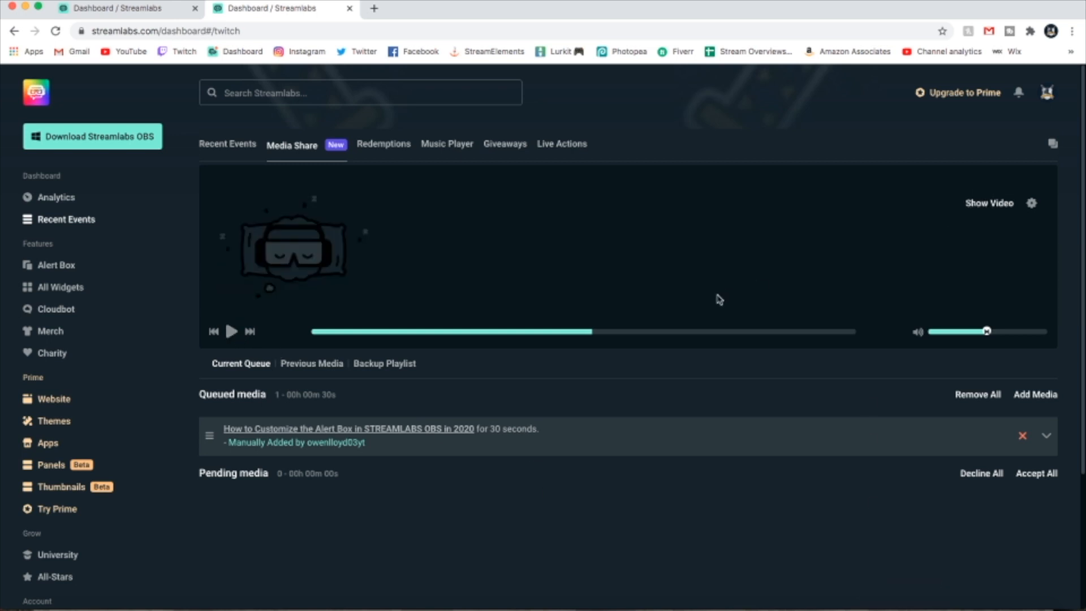
click(988, 209)
Review the Media Share player's options without changing any, and check the paused video in Streamlabs OBS with the source deselected.
click(1032, 202)
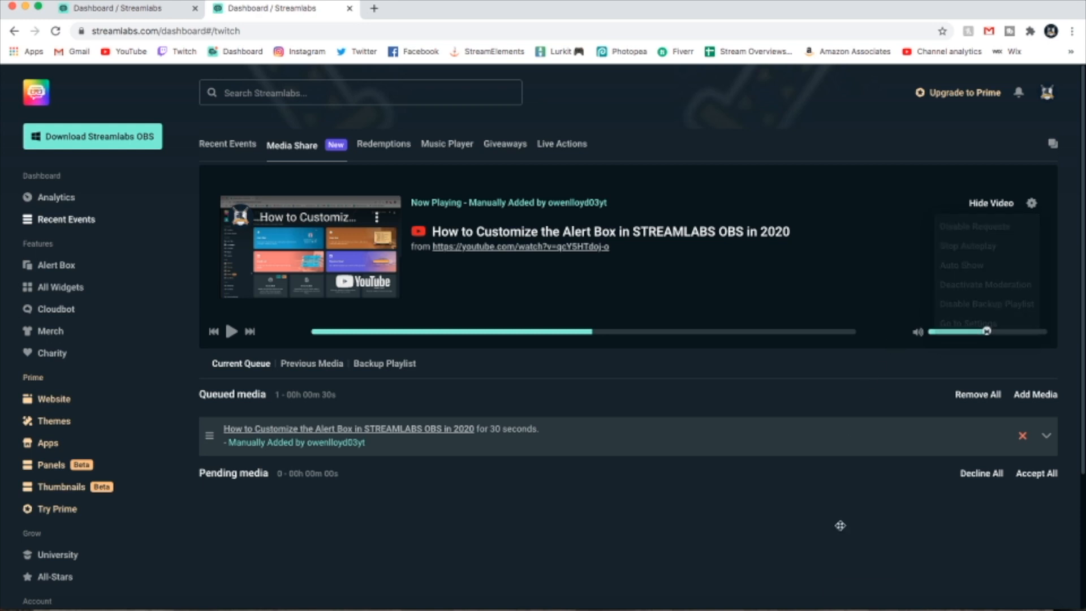
click(1032, 203)
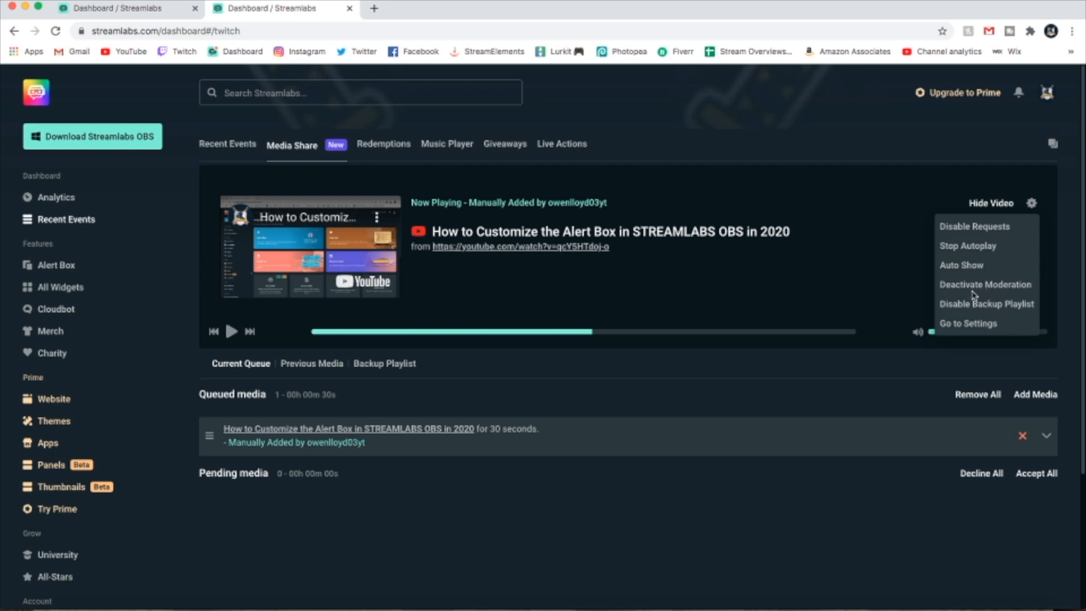
click(812, 496)
click(901, 608)
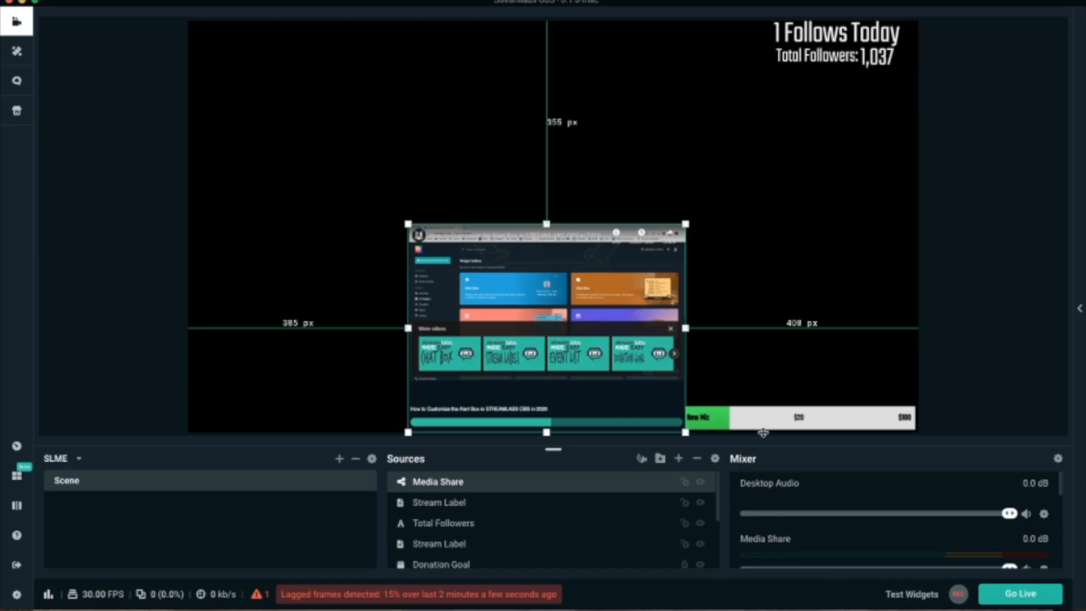
click(827, 379)
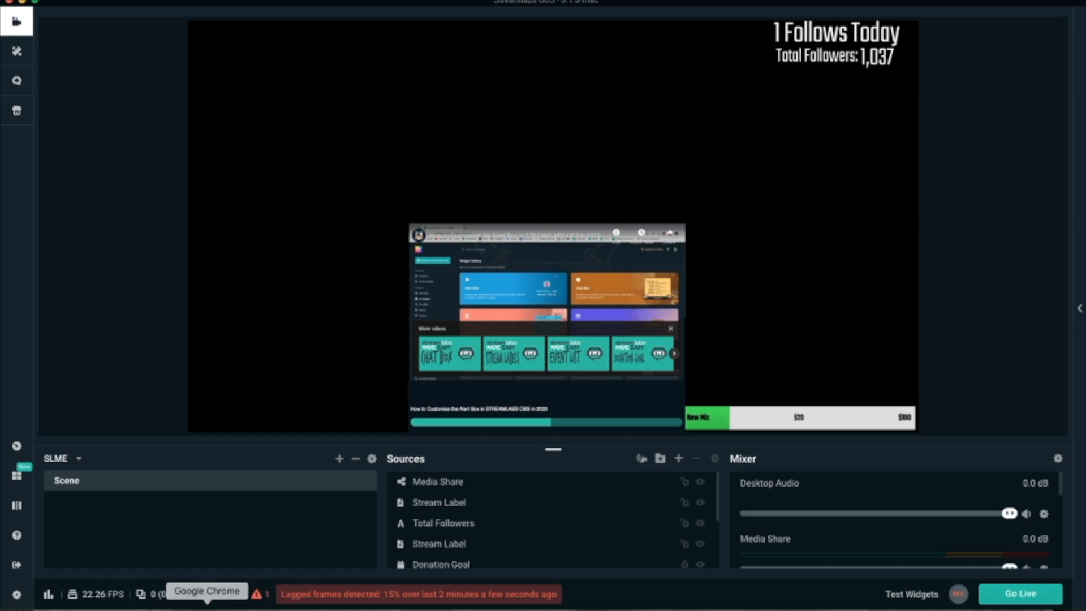
Return to Chrome, remove the video from the Media Share queue, and skip the one loaded in the player.
click(207, 607)
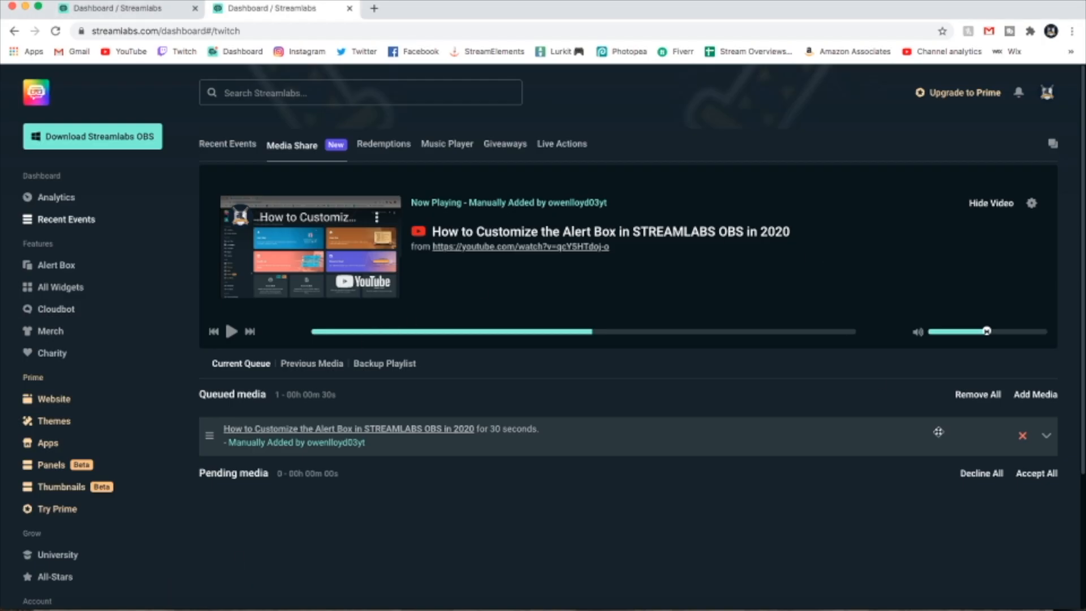
click(1022, 439)
click(1010, 469)
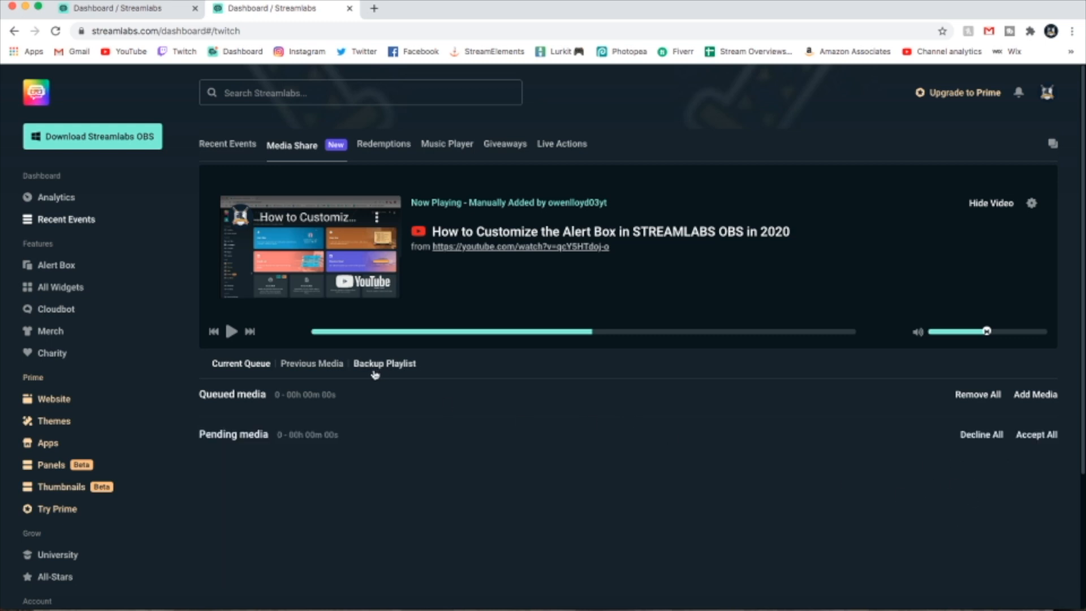
click(250, 332)
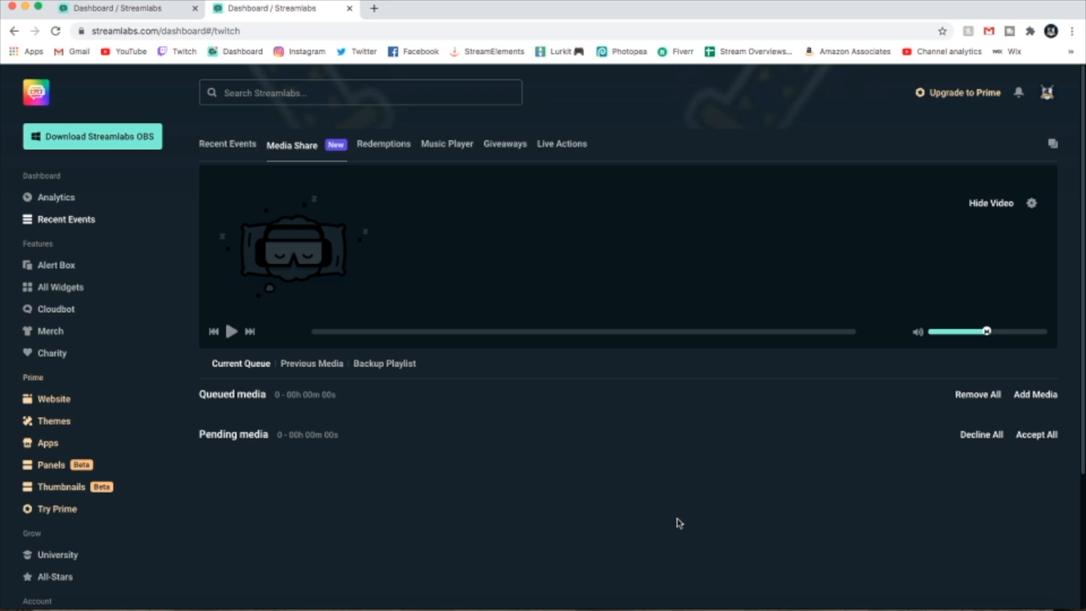
Switch to Streamlabs OBS to check the cleared scene and select the Media Share source.
click(899, 604)
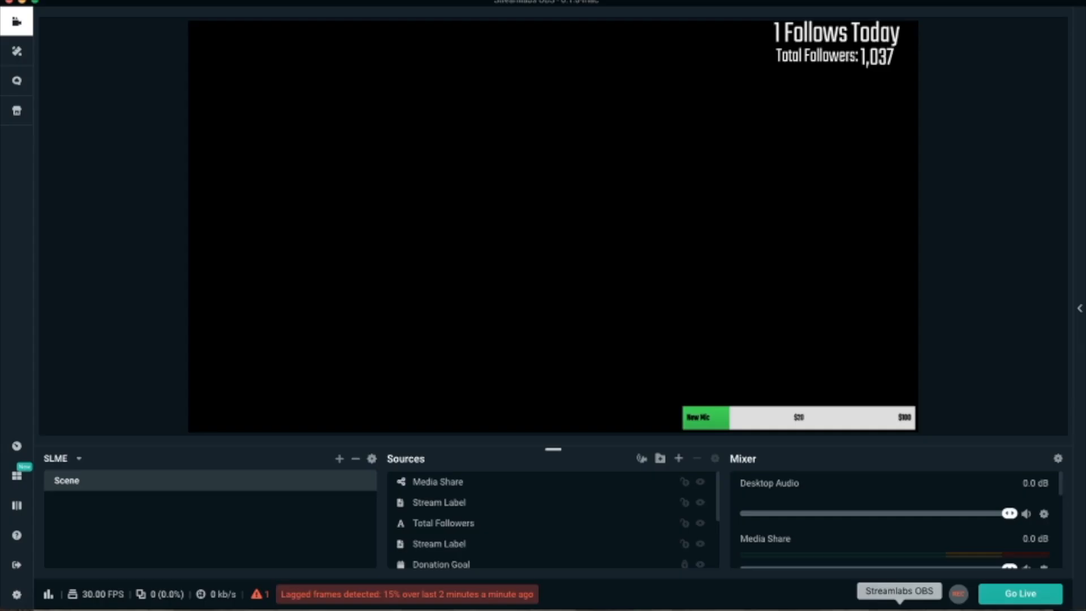
click(516, 342)
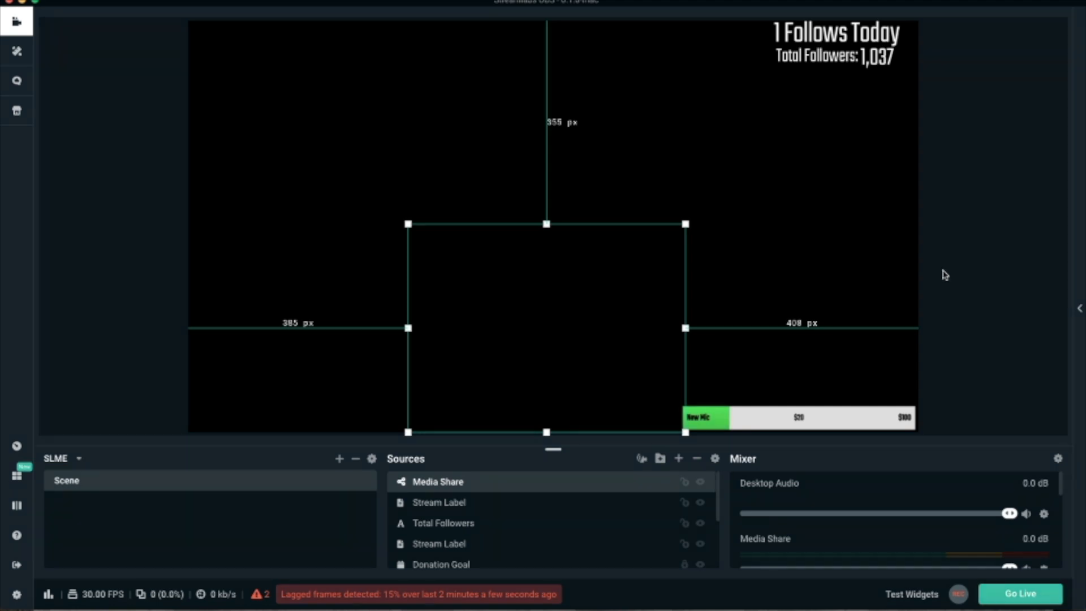
click(975, 604)
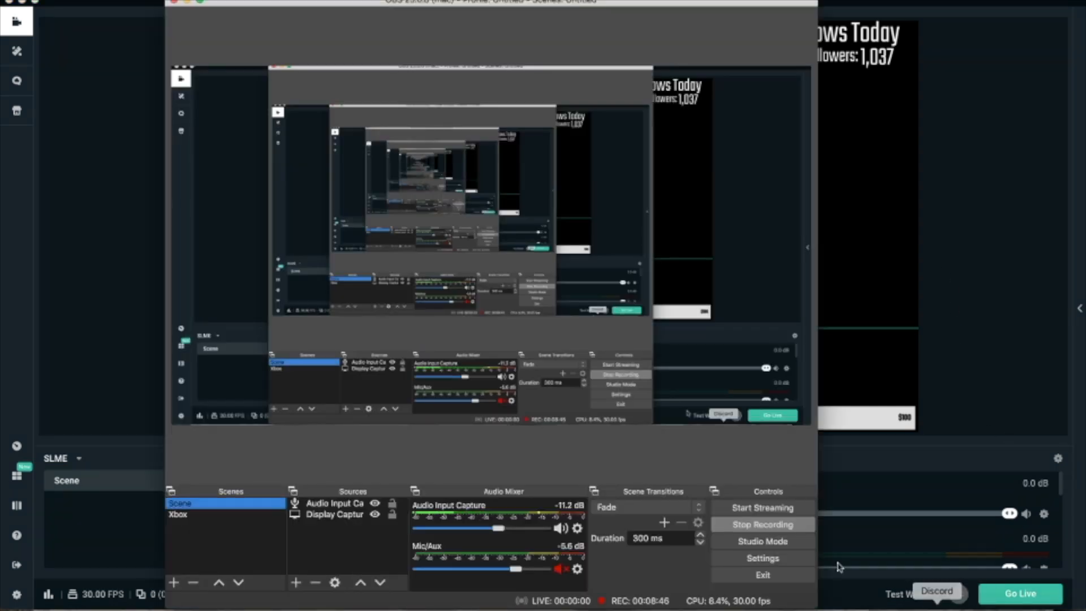